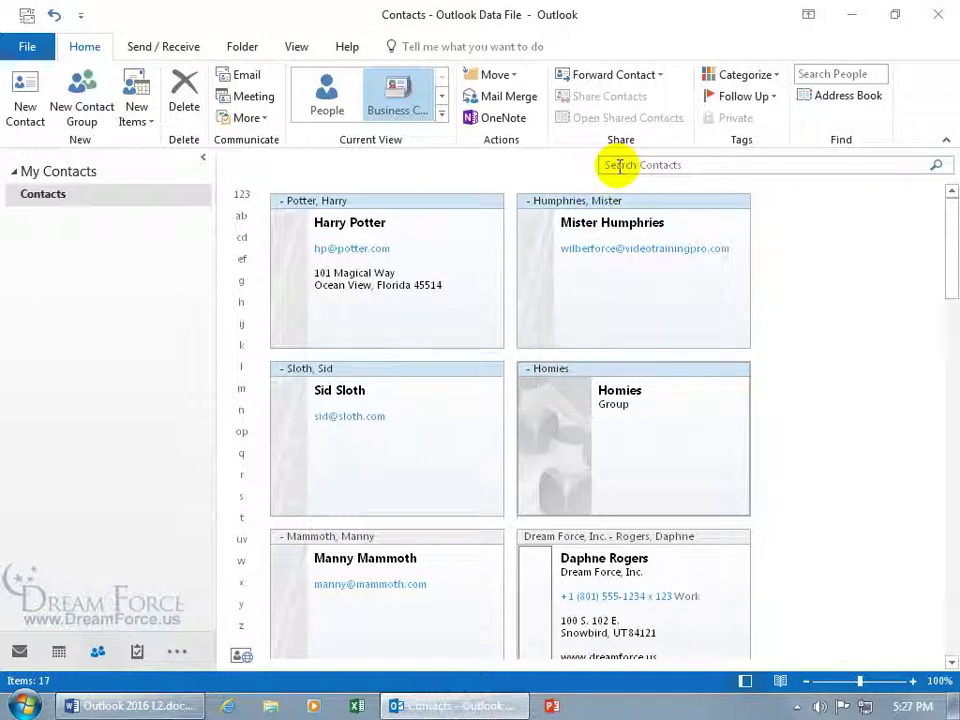
Step: Select Sid Sloth's business card in the Contacts folder, briefly expanding the Current View gallery
{"action": "left_click", "coordinate": [425, 405]}
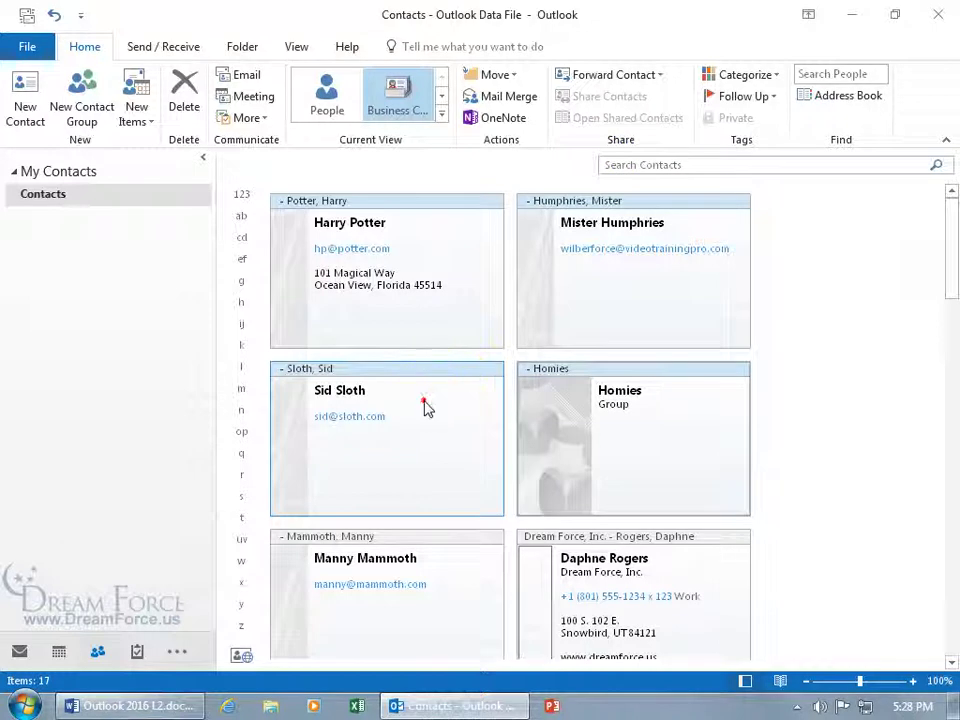
{"action": "left_click", "coordinate": [442, 113]}
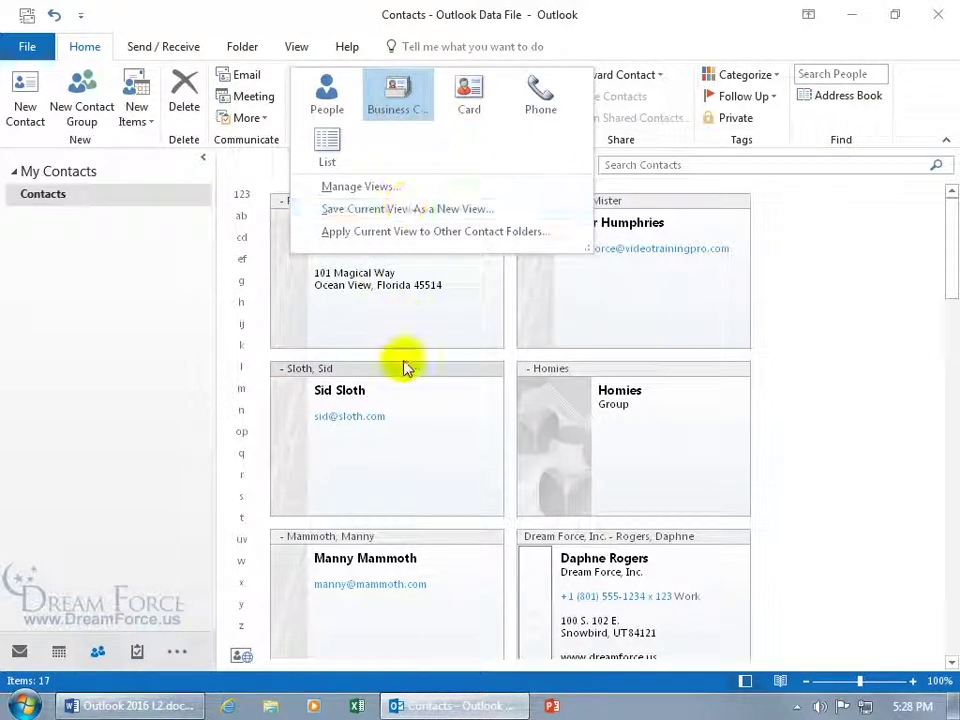
{"action": "left_click", "coordinate": [403, 429]}
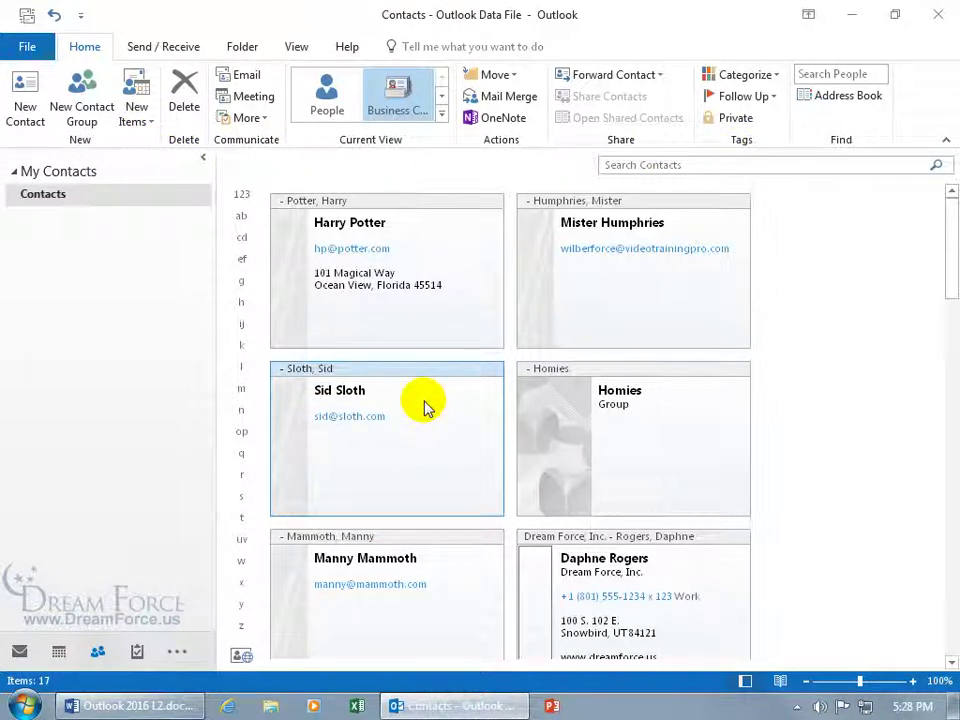
Step: Open the Categorize dropdown on the Home tab for Sid Sloth's card
{"action": "left_click", "coordinate": [750, 75]}
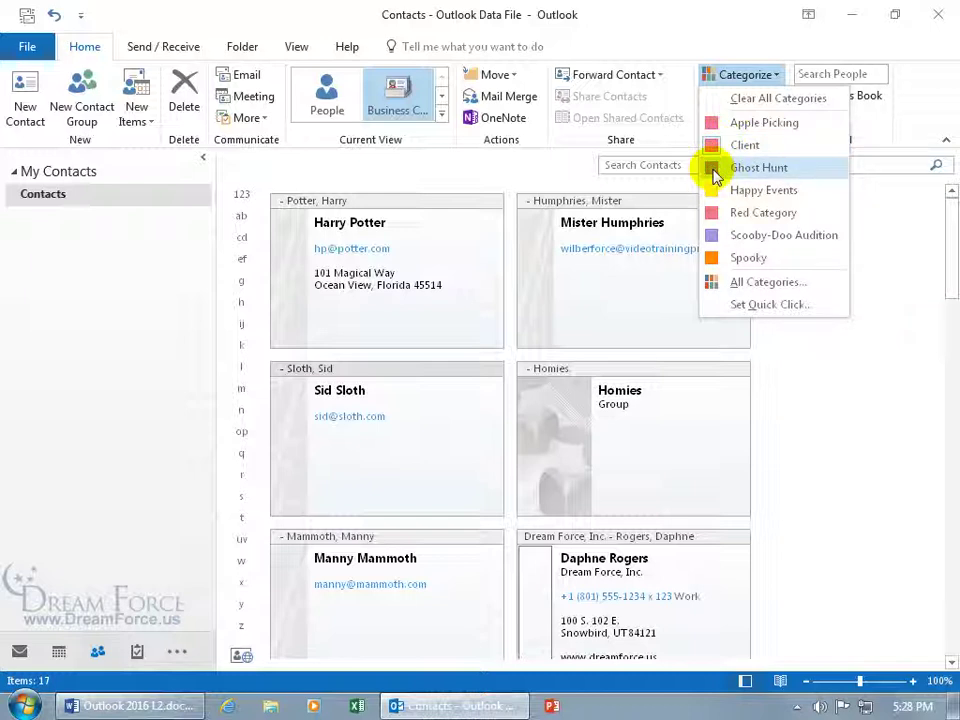
Step: In the Color Categories dialog, try renaming Red Category and adding a new category, then cancel
{"action": "left_click", "coordinate": [762, 282]}
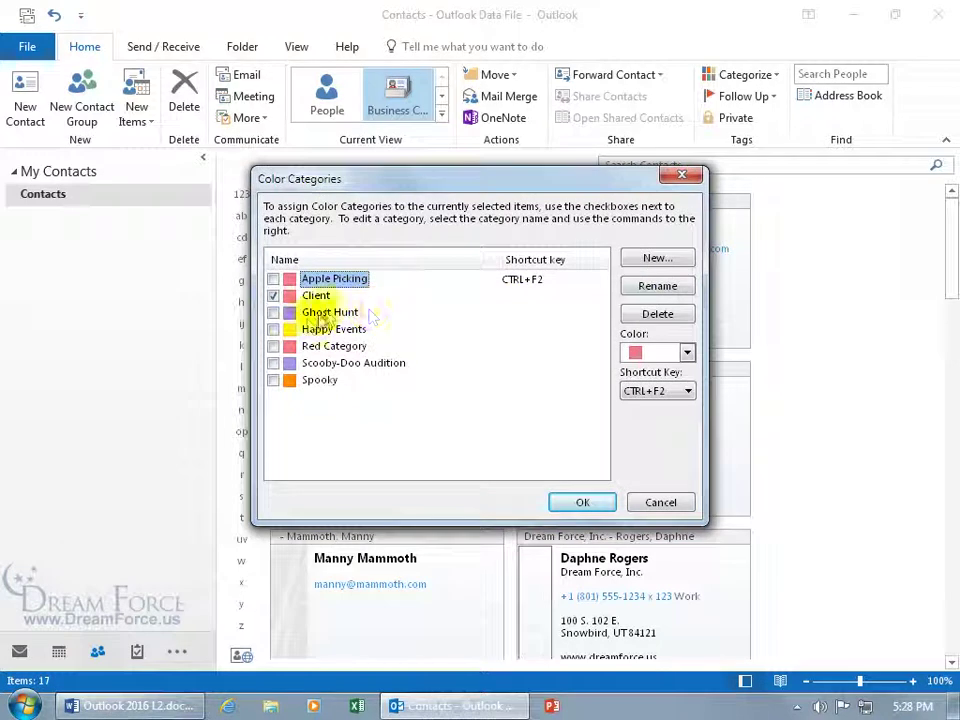
{"action": "left_click", "coordinate": [274, 346]}
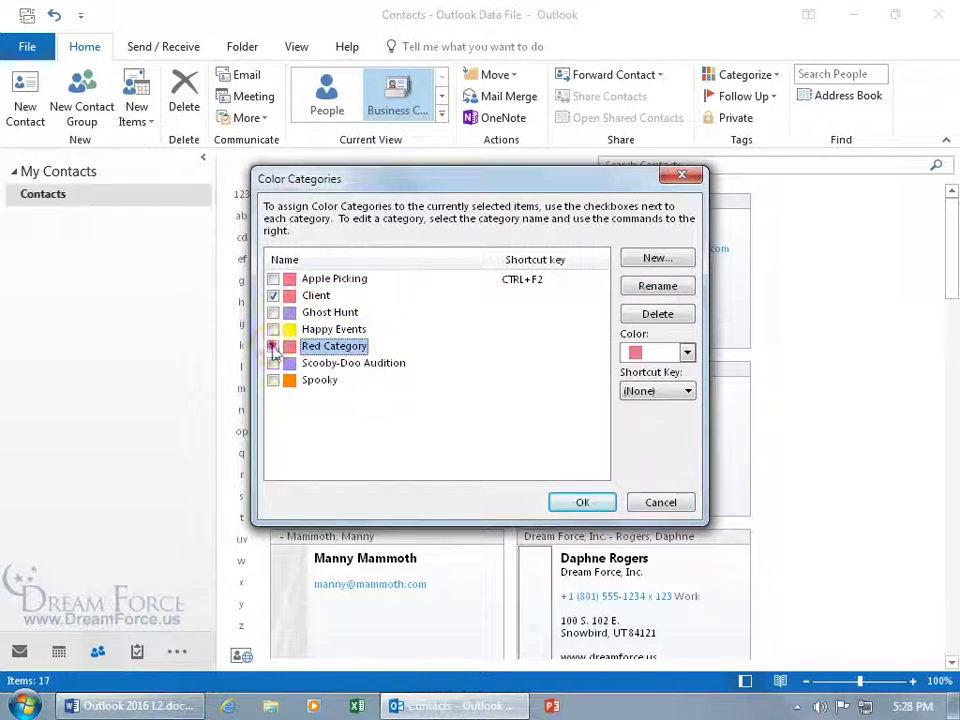
{"action": "left_click", "coordinate": [645, 288]}
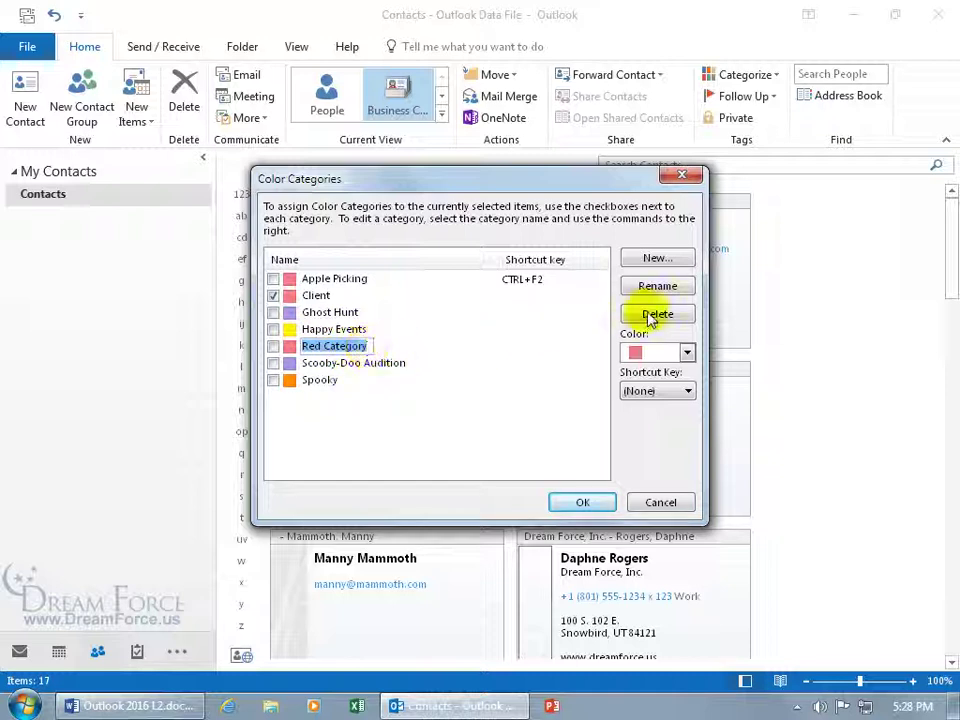
{"action": "left_click", "coordinate": [638, 258]}
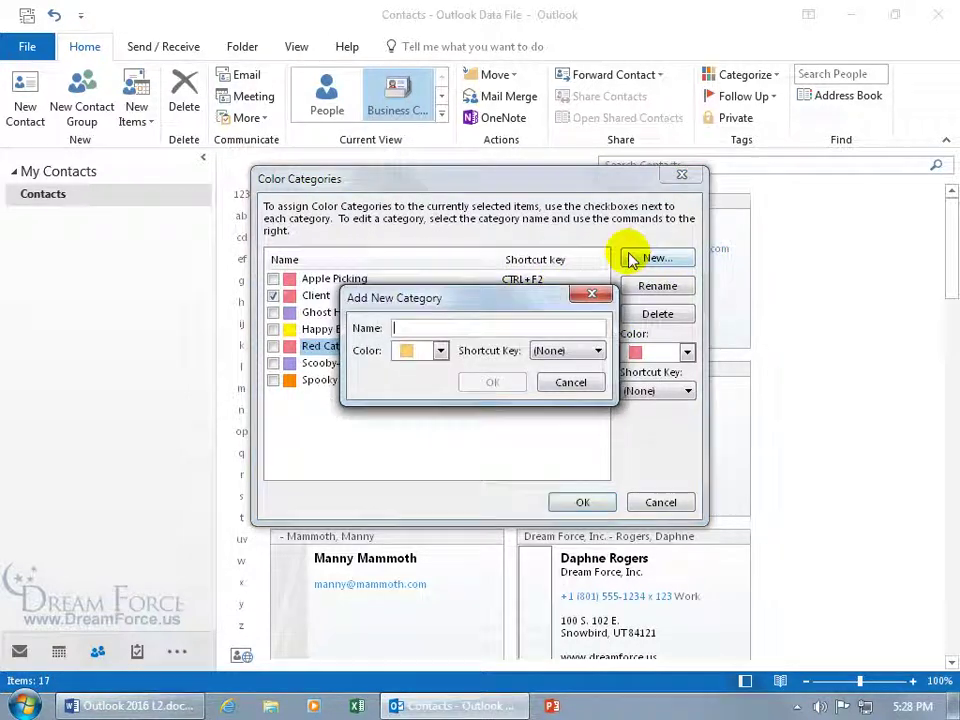
{"action": "left_click", "coordinate": [440, 352]}
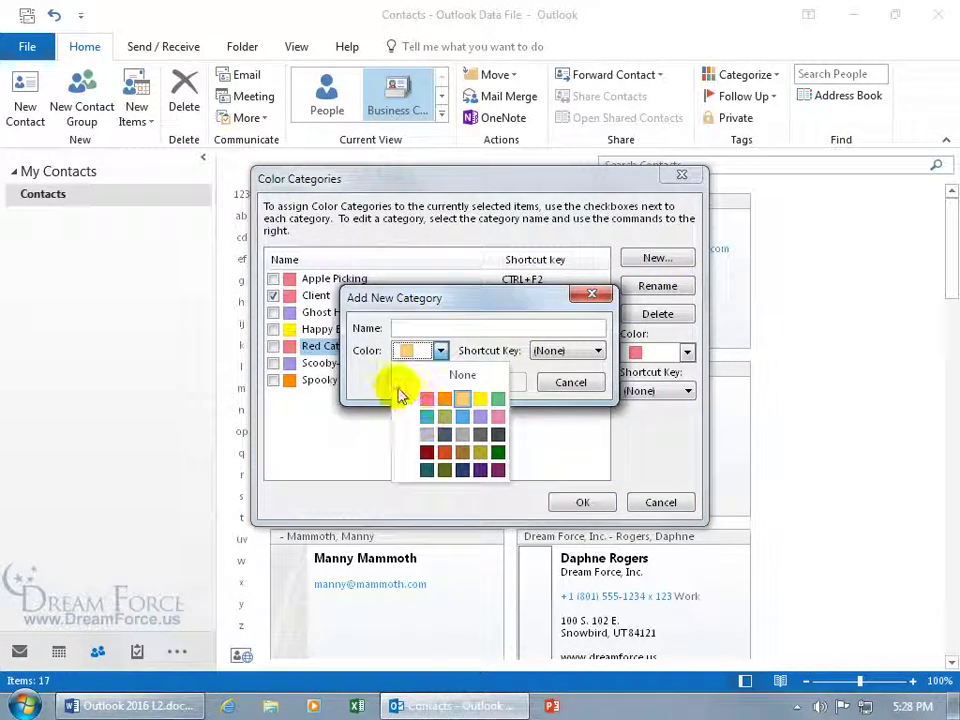
{"action": "left_click", "coordinate": [568, 382]}
{"action": "left_click", "coordinate": [570, 382]}
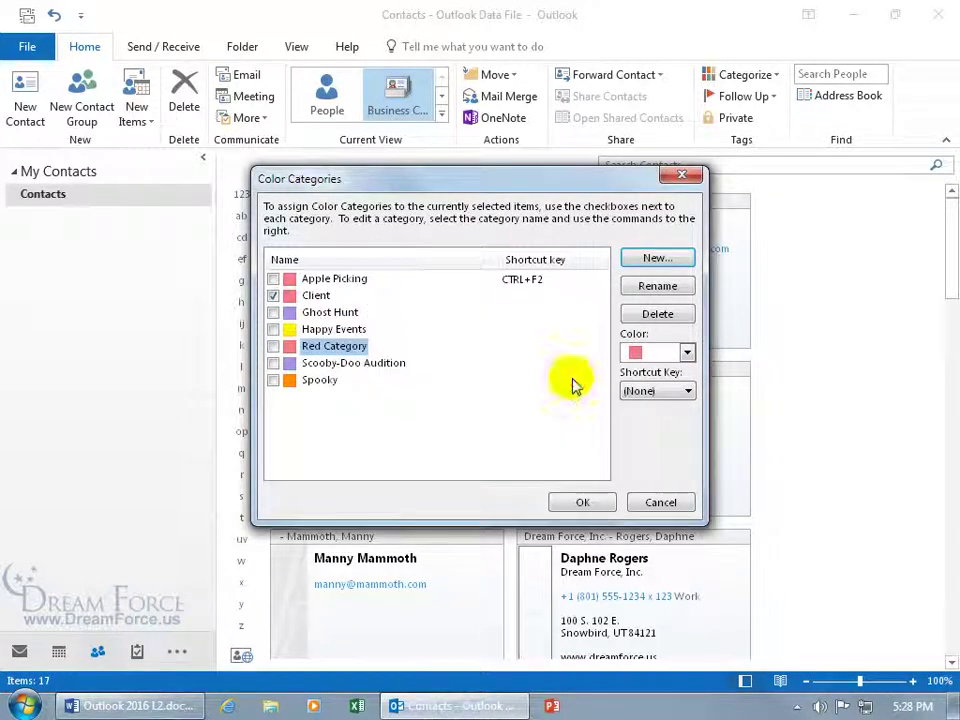
{"action": "left_click", "coordinate": [572, 384]}
Step: Replace Sid Sloth's Client category with Happy Events and confirm with OK
{"action": "left_click", "coordinate": [273, 296]}
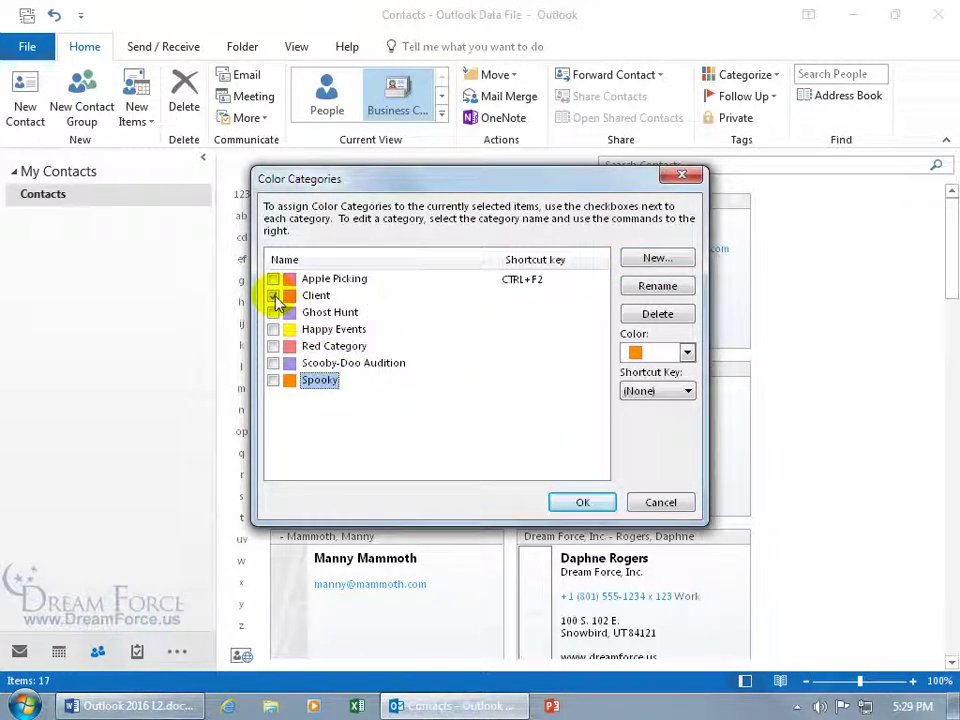
{"action": "left_click", "coordinate": [273, 329]}
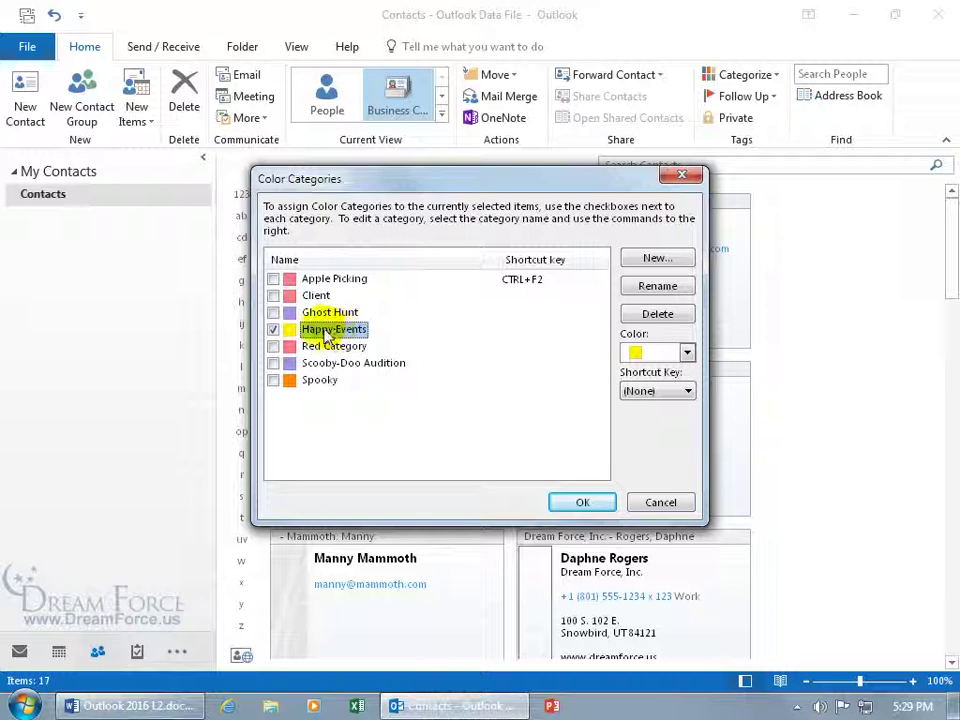
{"action": "left_click", "coordinate": [579, 504]}
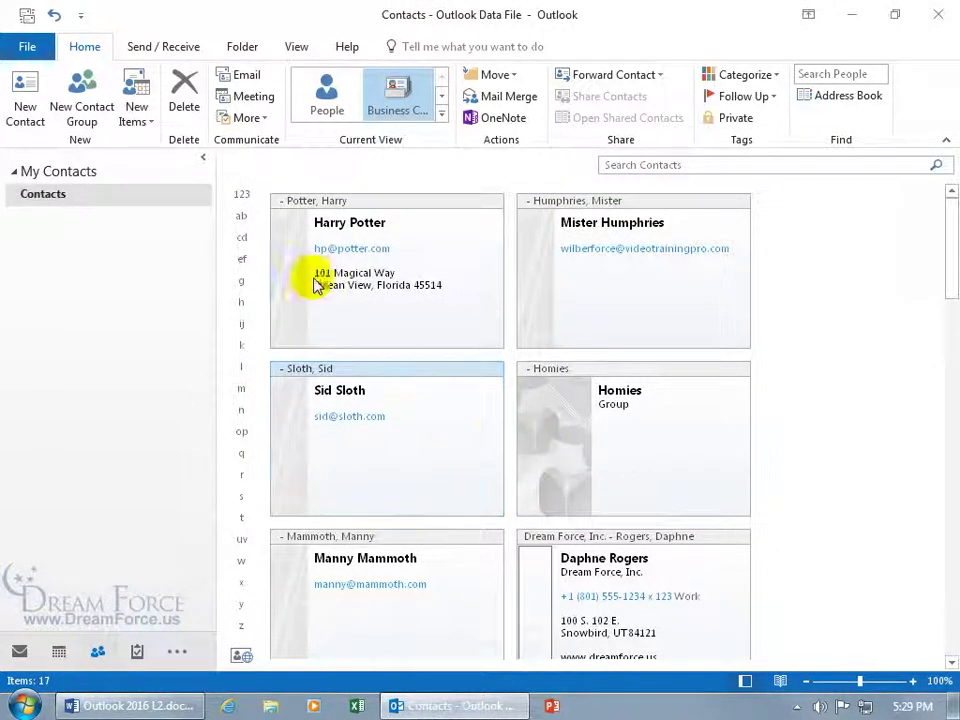
{"action": "double_click", "coordinate": [427, 403]}
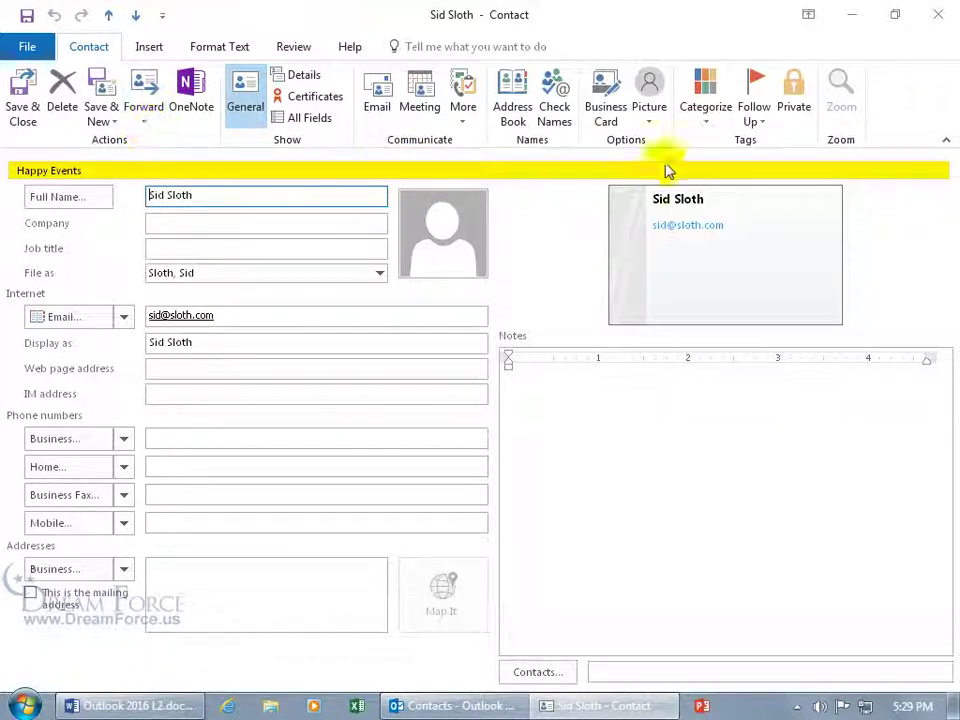
{"action": "left_click", "coordinate": [700, 118]}
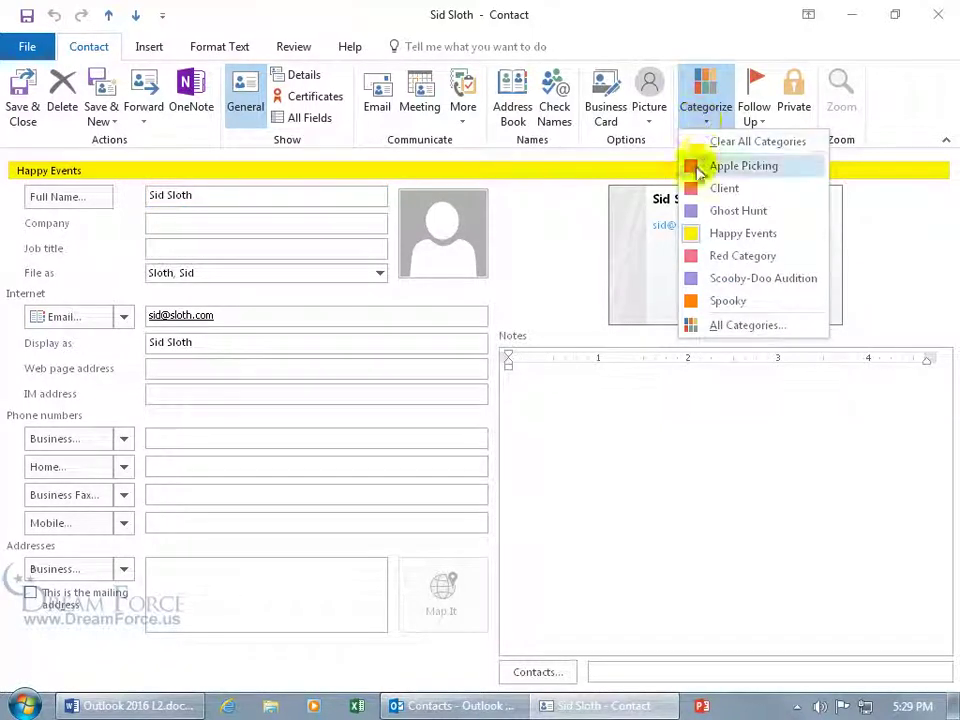
{"action": "left_click", "coordinate": [558, 180]}
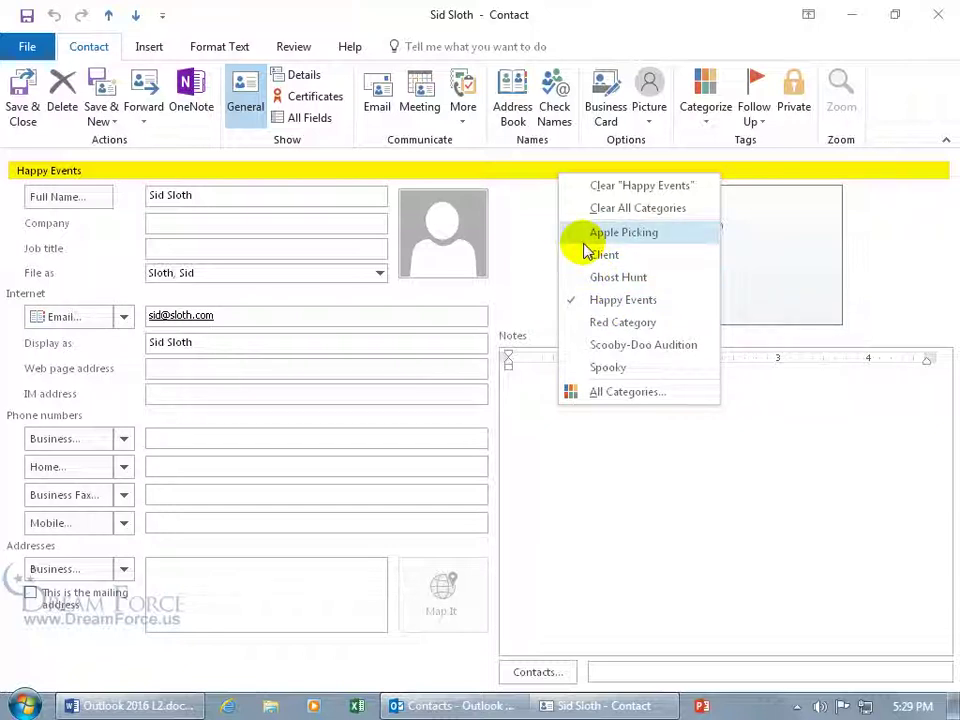
{"action": "left_click", "coordinate": [551, 219]}
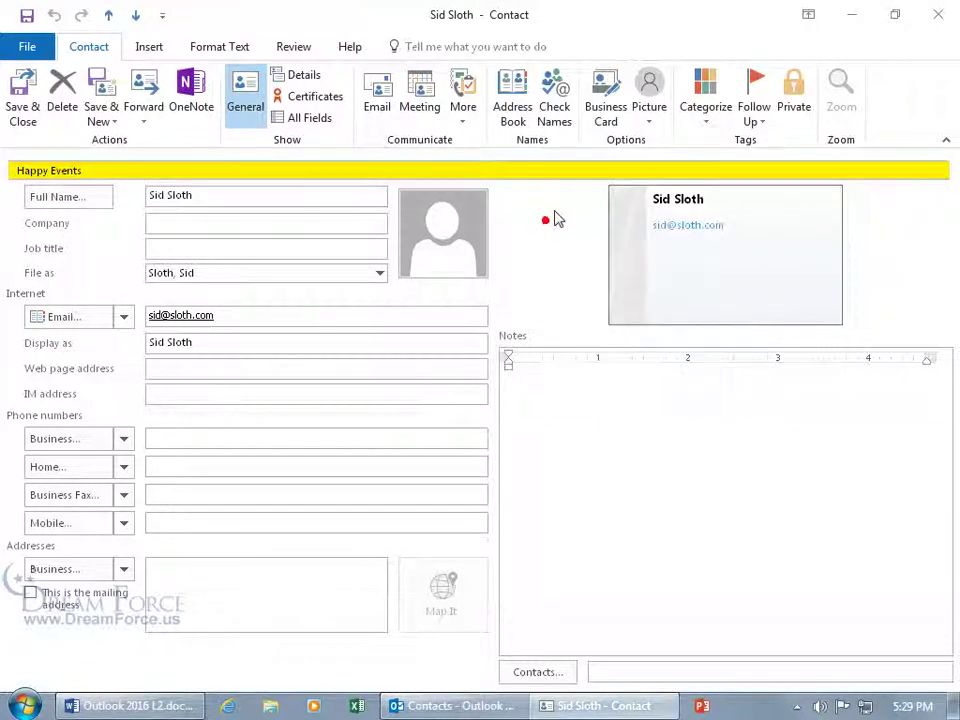
{"action": "left_click", "coordinate": [938, 14]}
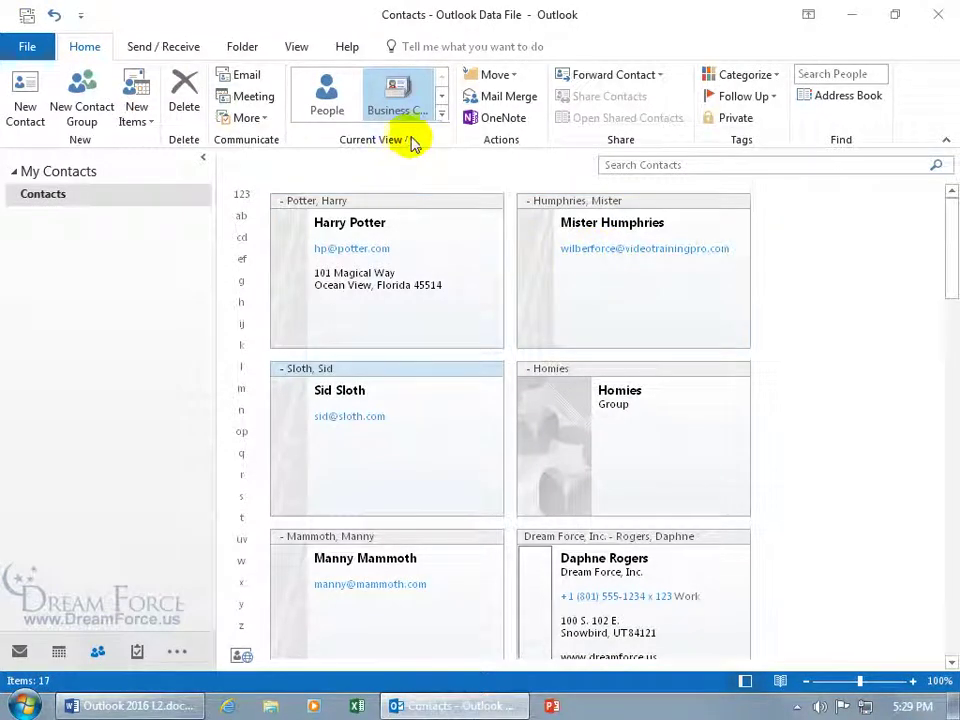
Step: Switch the contacts to List view
{"action": "left_click", "coordinate": [441, 113]}
{"action": "left_click", "coordinate": [334, 143]}
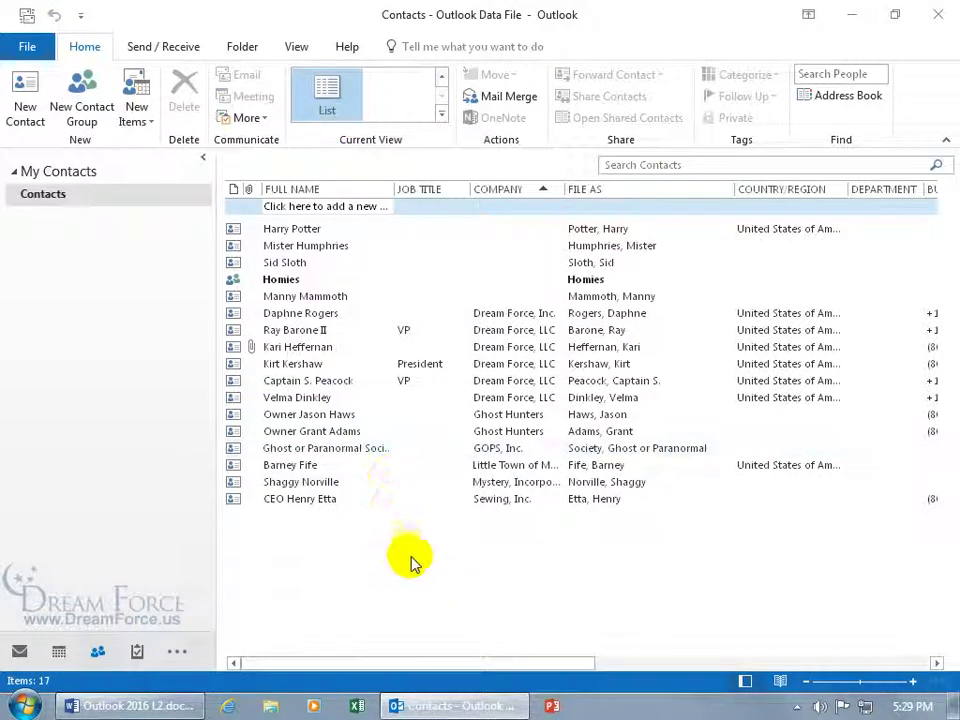
{"action": "left_click_drag", "start_coordinate": [450, 663], "coordinate": [724, 666]}
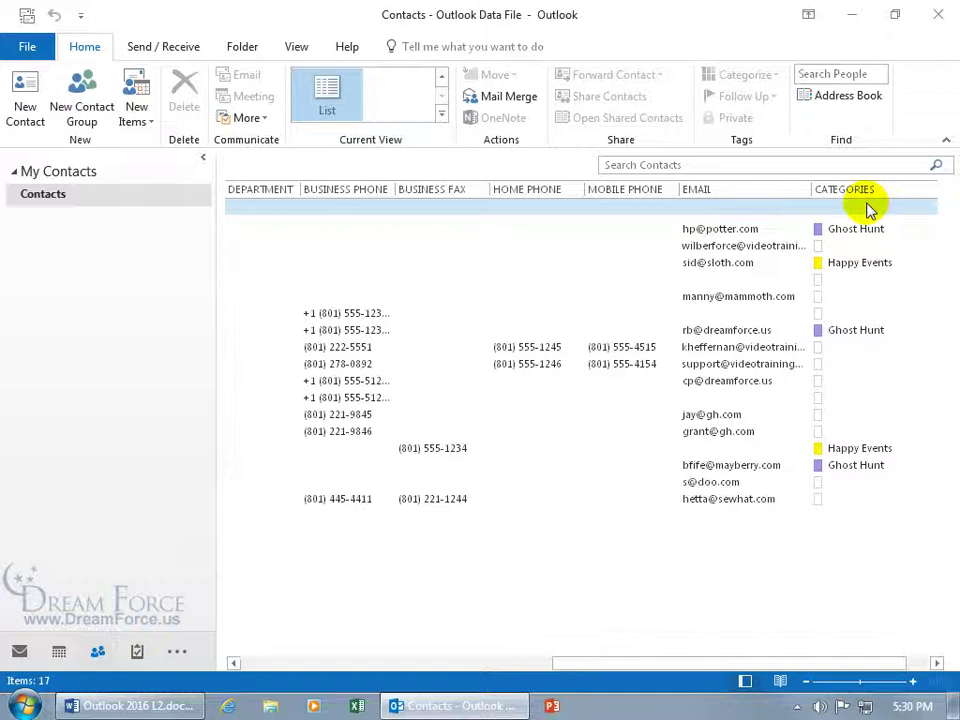
Step: Tag the Homies group and Mister Humphries with Apple Picking
{"action": "right_click", "coordinate": [819, 280]}
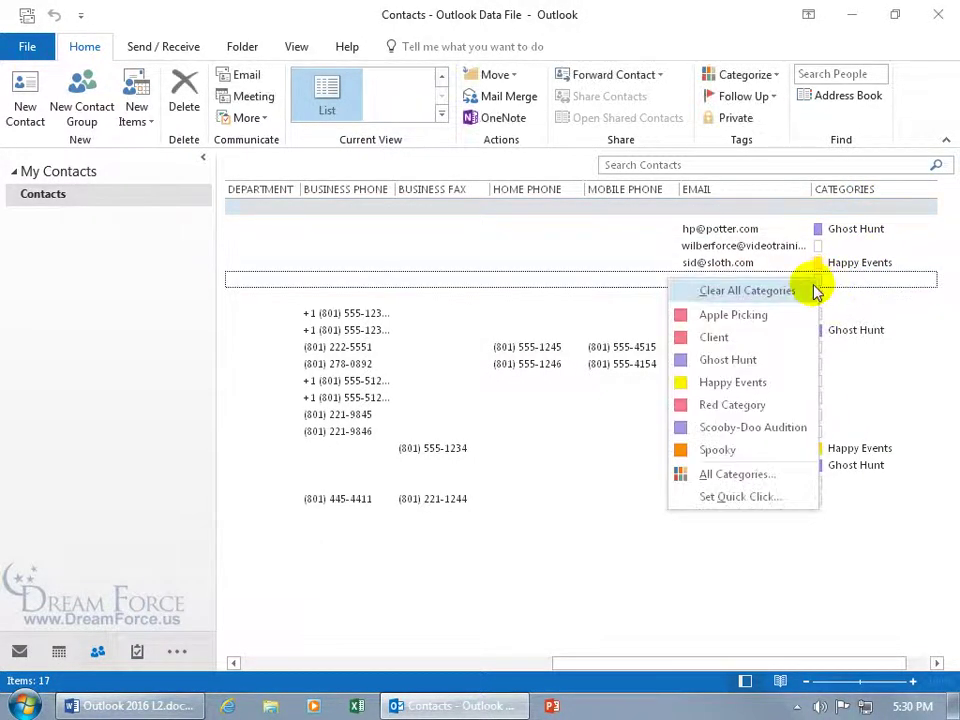
{"action": "left_click", "coordinate": [789, 317]}
{"action": "right_click", "coordinate": [818, 246]}
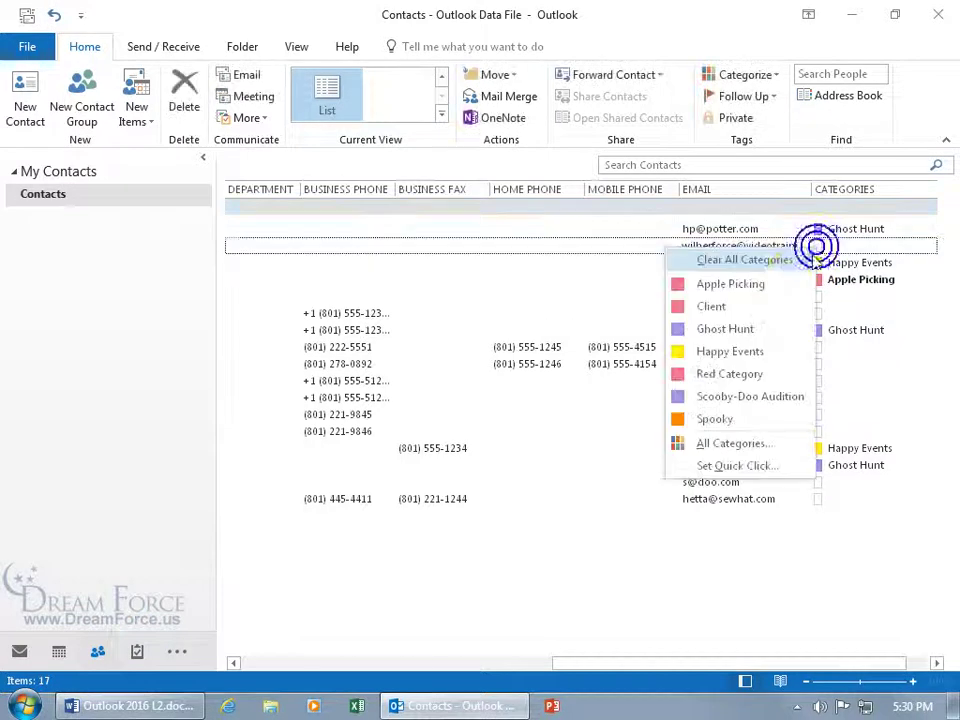
{"action": "left_click", "coordinate": [777, 283]}
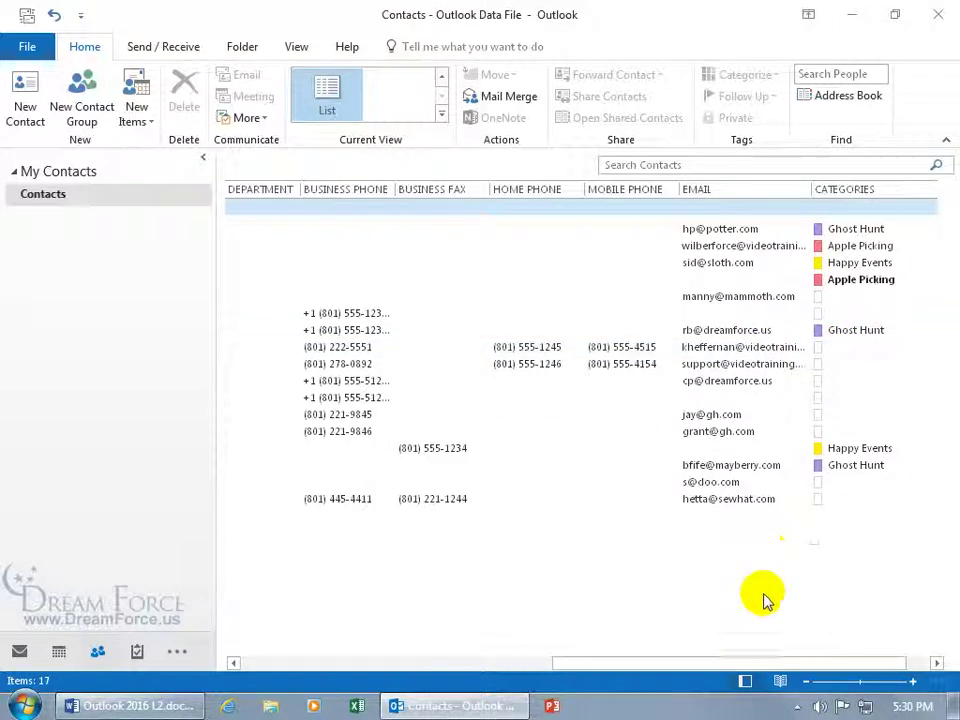
Step: Drag the Categories column between Business Fax and Home Phone
{"action": "mouse_move", "coordinate": [761, 665]}
{"action": "left_mouse_down"}
{"action": "mouse_move", "coordinate": [714, 677]}
{"action": "mouse_move", "coordinate": [396, 673]}
{"action": "mouse_move", "coordinate": [857, 669]}
{"action": "left_mouse_up"}
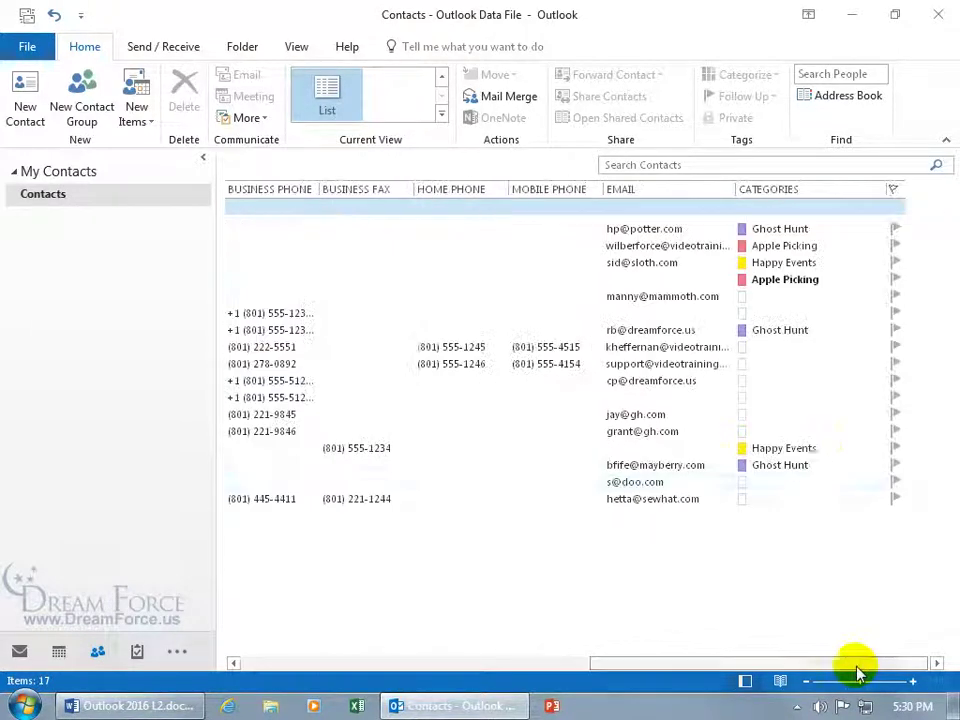
{"action": "left_click_drag", "start_coordinate": [823, 191], "coordinate": [476, 214]}
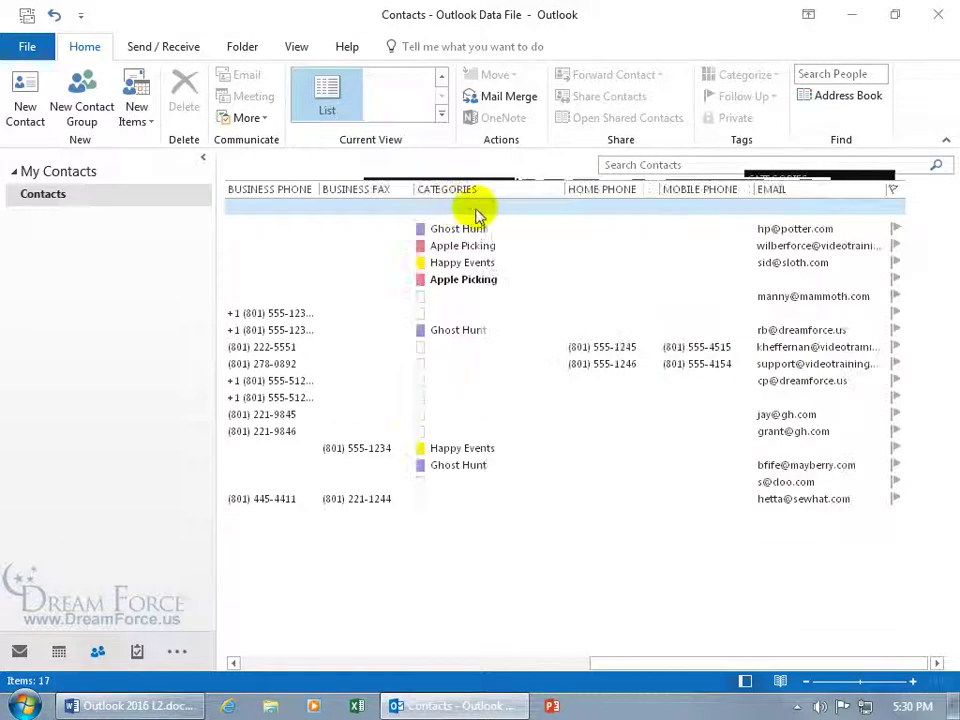
{"action": "left_click_drag", "start_coordinate": [677, 660], "coordinate": [306, 681]}
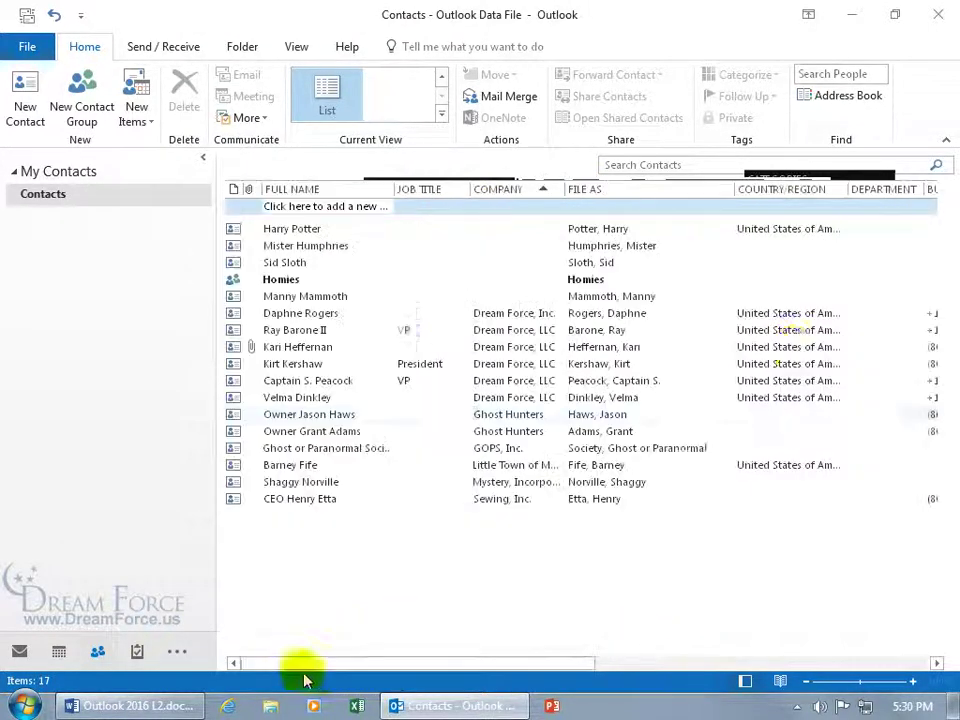
{"action": "left_click_drag", "start_coordinate": [578, 664], "coordinate": [754, 664]}
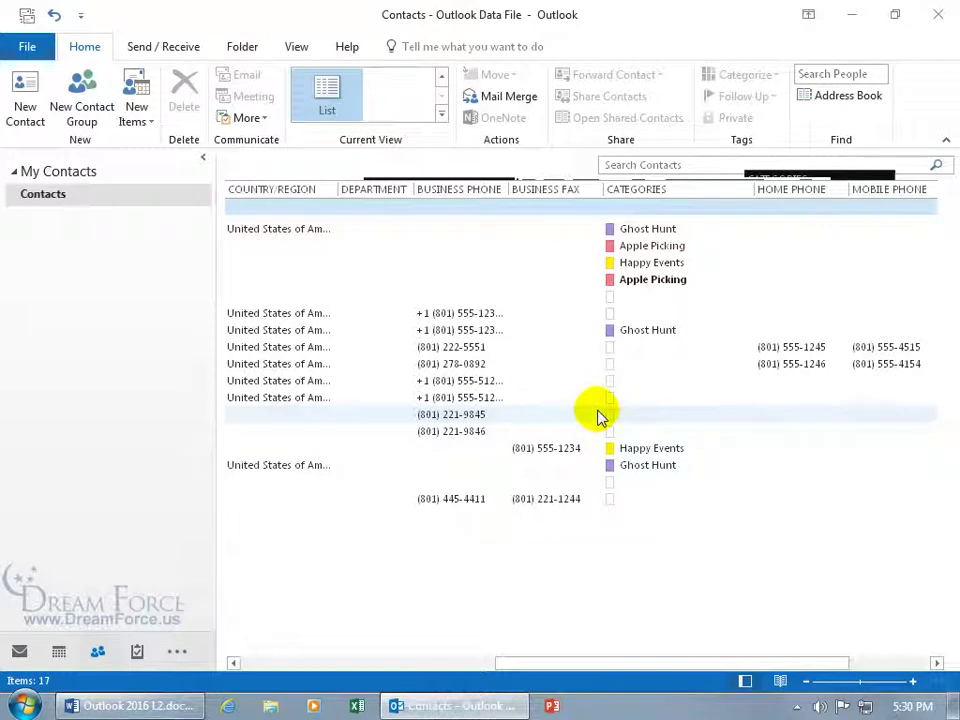
Step: Reorder columns in Show Columns so Categories sits directly after Full Name
{"action": "left_click", "coordinate": [296, 47]}
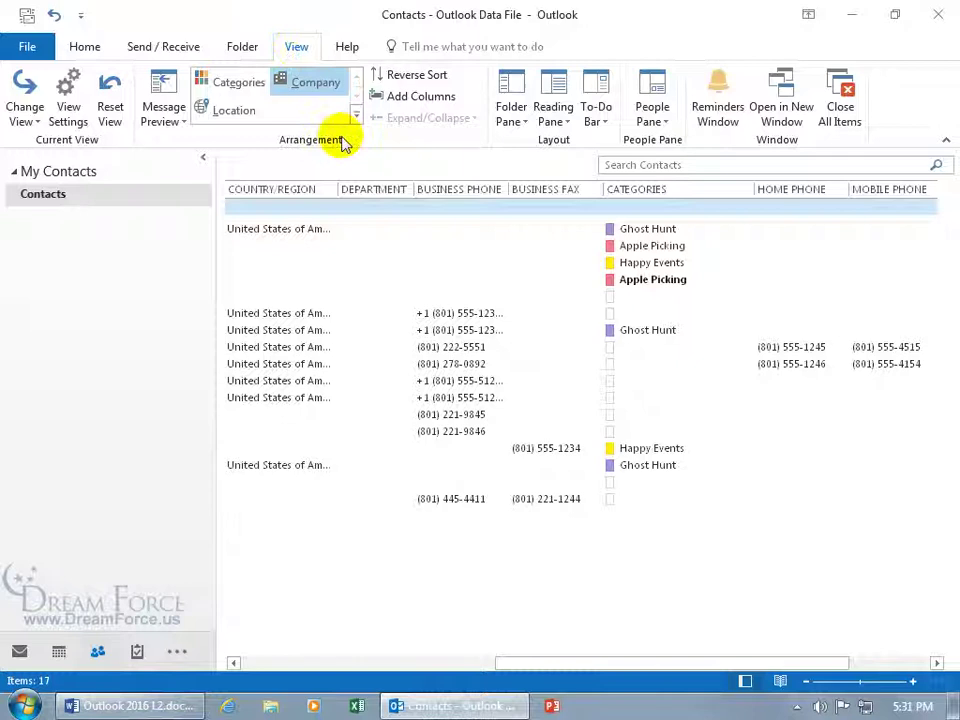
{"action": "left_click", "coordinate": [412, 97]}
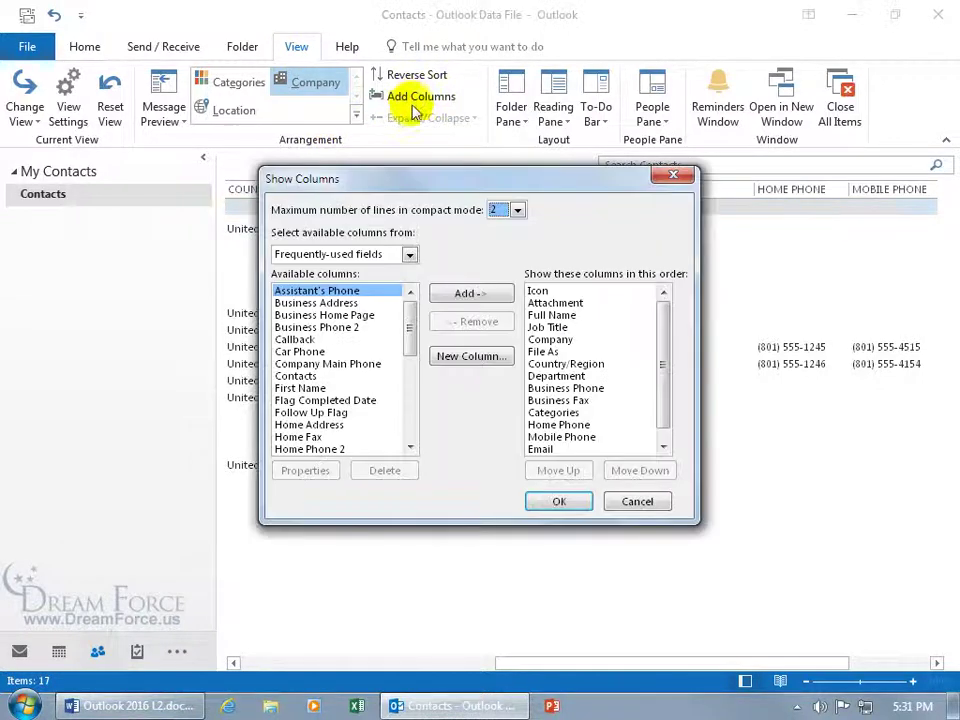
{"action": "left_click_drag", "start_coordinate": [425, 184], "coordinate": [541, 287]}
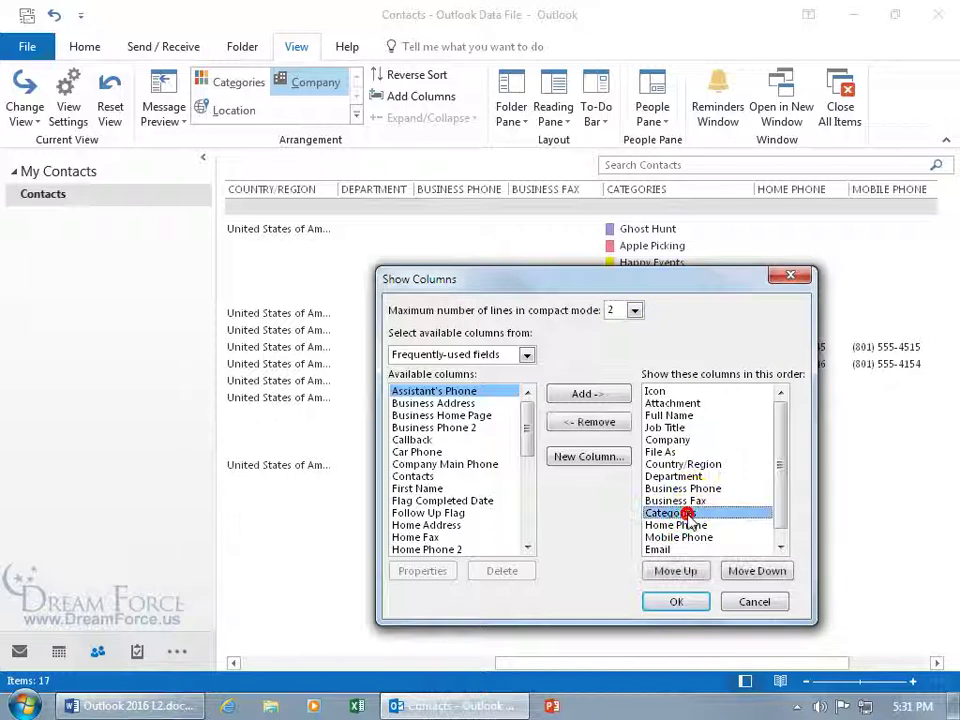
{"action": "left_click", "coordinate": [688, 572]}
{"action": "left_click", "coordinate": [688, 572]}
{"action": "left_click", "coordinate": [688, 572]}
{"action": "left_click", "coordinate": [688, 572]}
{"action": "left_click", "coordinate": [688, 572]}
{"action": "left_click", "coordinate": [688, 572]}
{"action": "left_click", "coordinate": [688, 572]}
{"action": "left_click", "coordinate": [688, 572]}
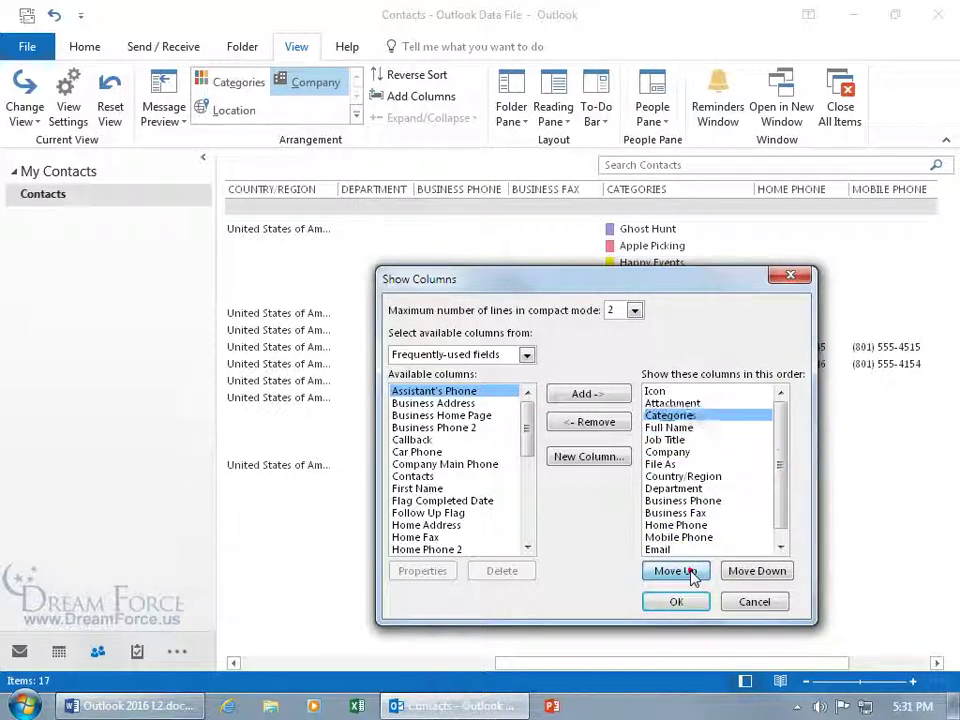
{"action": "left_click", "coordinate": [689, 572]}
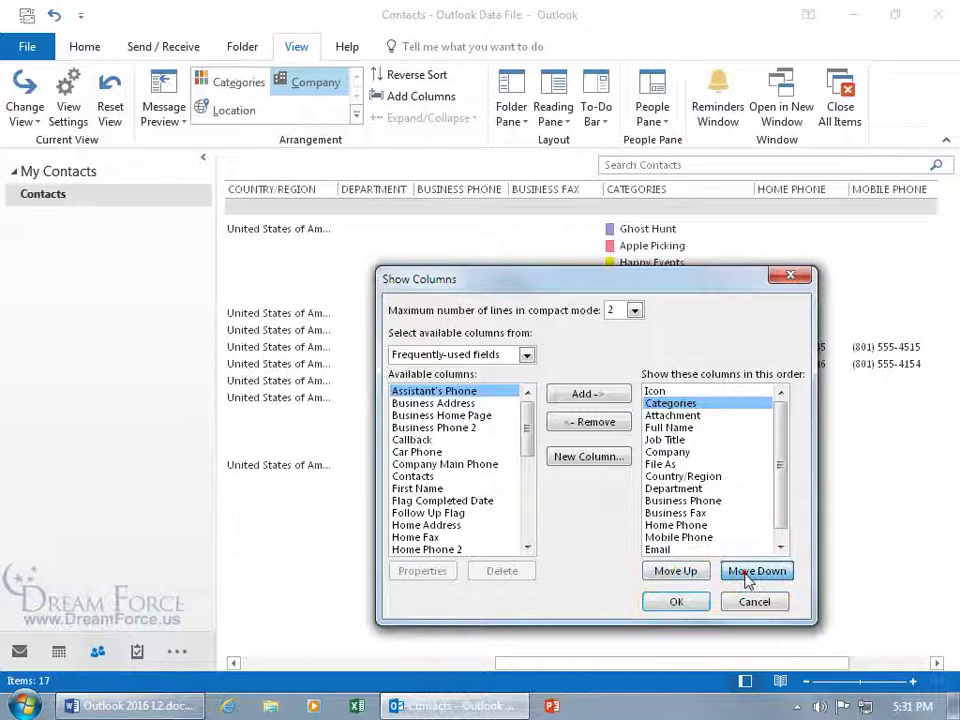
{"action": "left_click", "coordinate": [744, 577]}
{"action": "left_click", "coordinate": [744, 577]}
{"action": "left_click", "coordinate": [679, 602]}
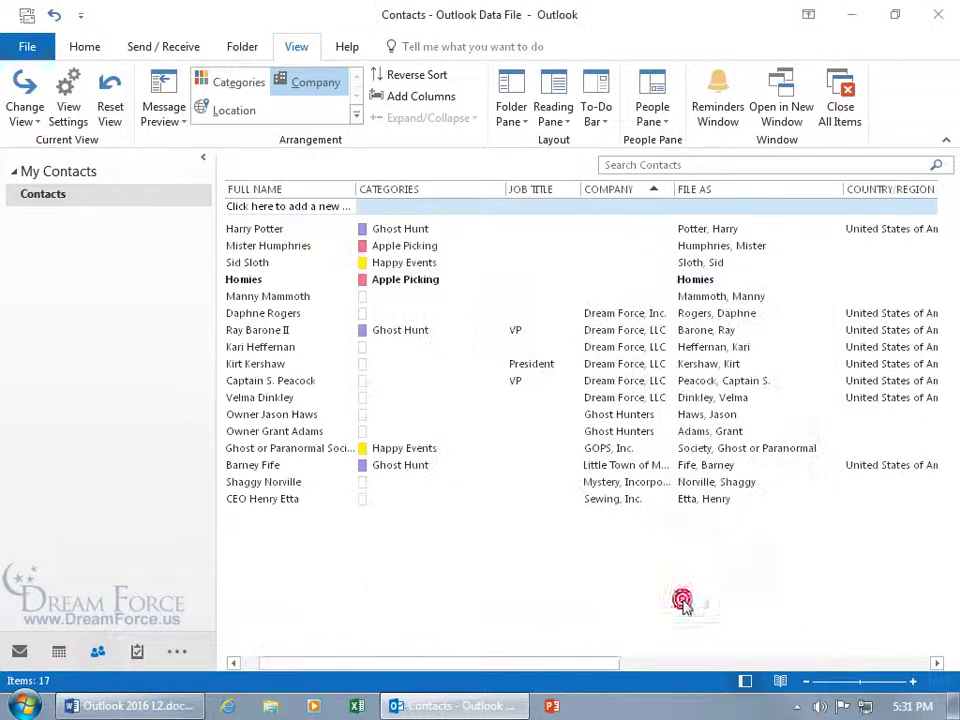
Step: Tag four uncategorized contacts with Apple Picking, Happy Events, Scooby-Doo Audition and Spooky
{"action": "left_click_drag", "start_coordinate": [510, 664], "coordinate": [407, 673]}
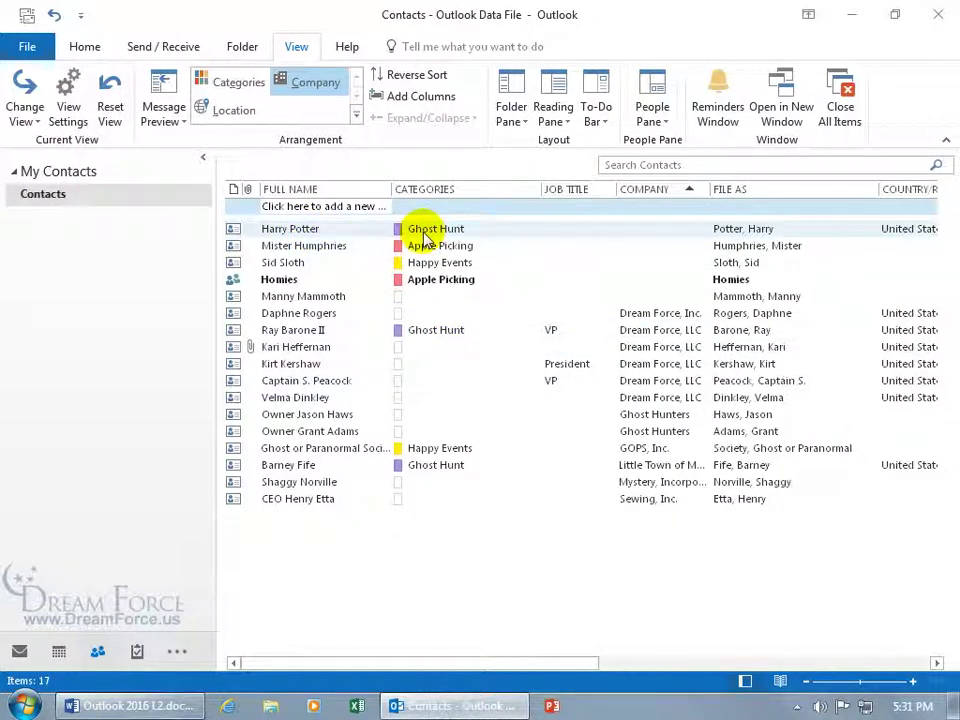
{"action": "right_click", "coordinate": [402, 297]}
{"action": "left_click", "coordinate": [428, 336]}
{"action": "right_click", "coordinate": [403, 364]}
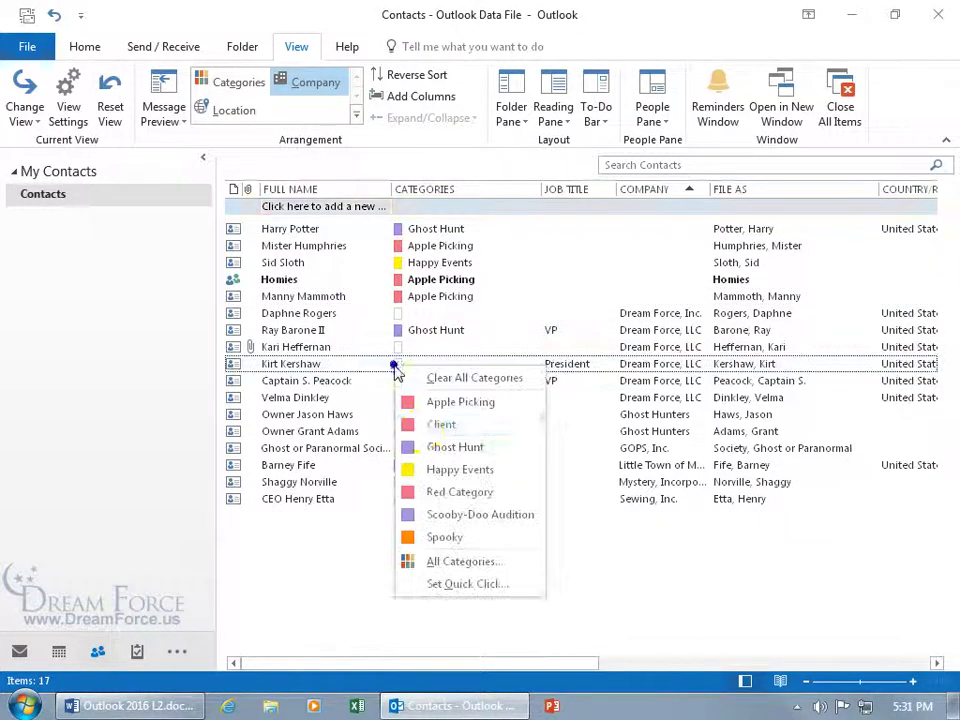
{"action": "left_click", "coordinate": [433, 475]}
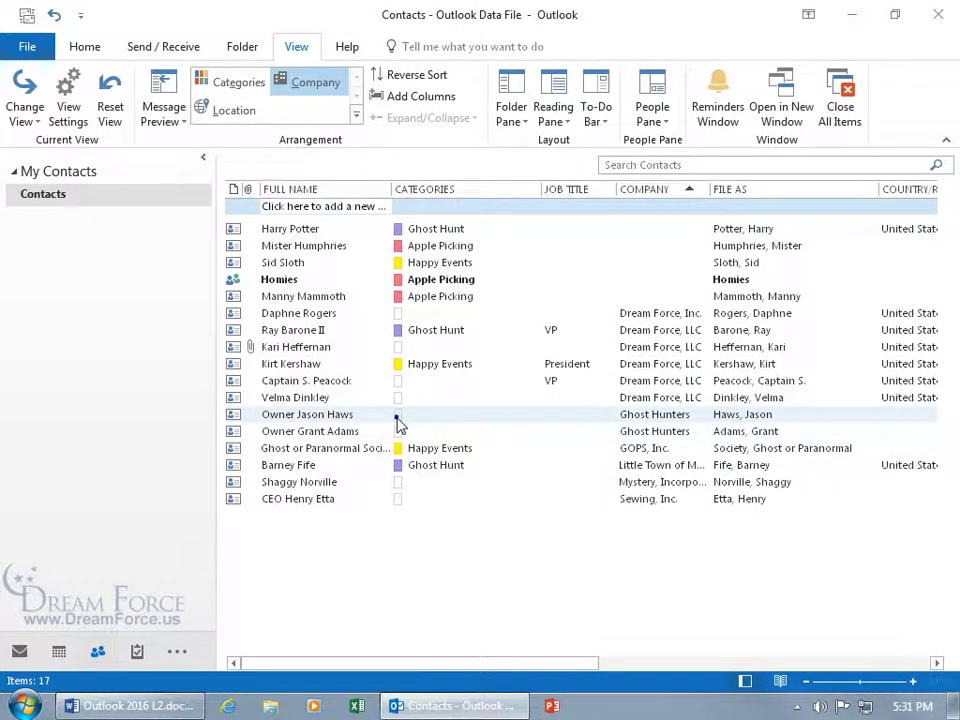
{"action": "right_click", "coordinate": [400, 416]}
{"action": "left_click", "coordinate": [440, 568]}
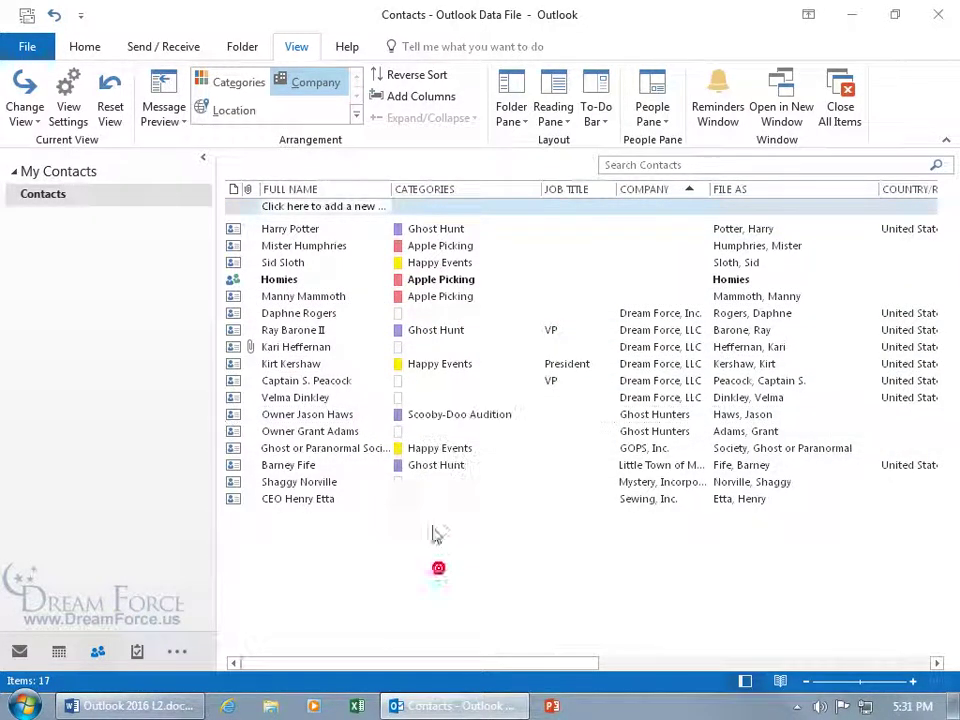
{"action": "right_click", "coordinate": [400, 484]}
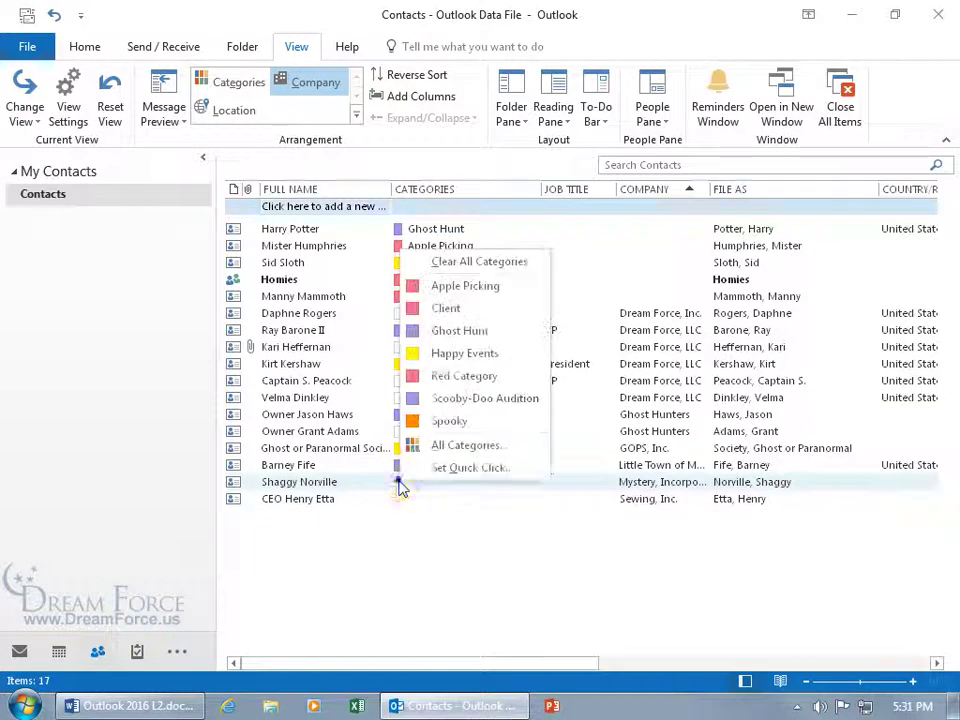
{"action": "left_click", "coordinate": [436, 421]}
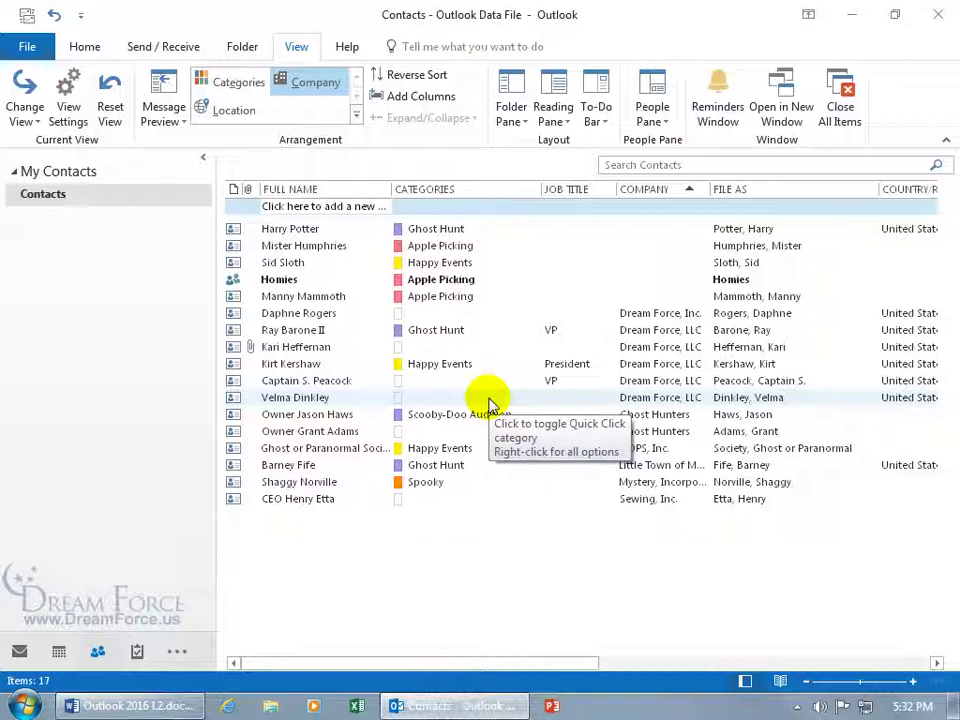
Step: Group contacts by Categories, then collapse all groups from the Expand/Collapse menu
{"action": "left_click", "coordinate": [240, 88]}
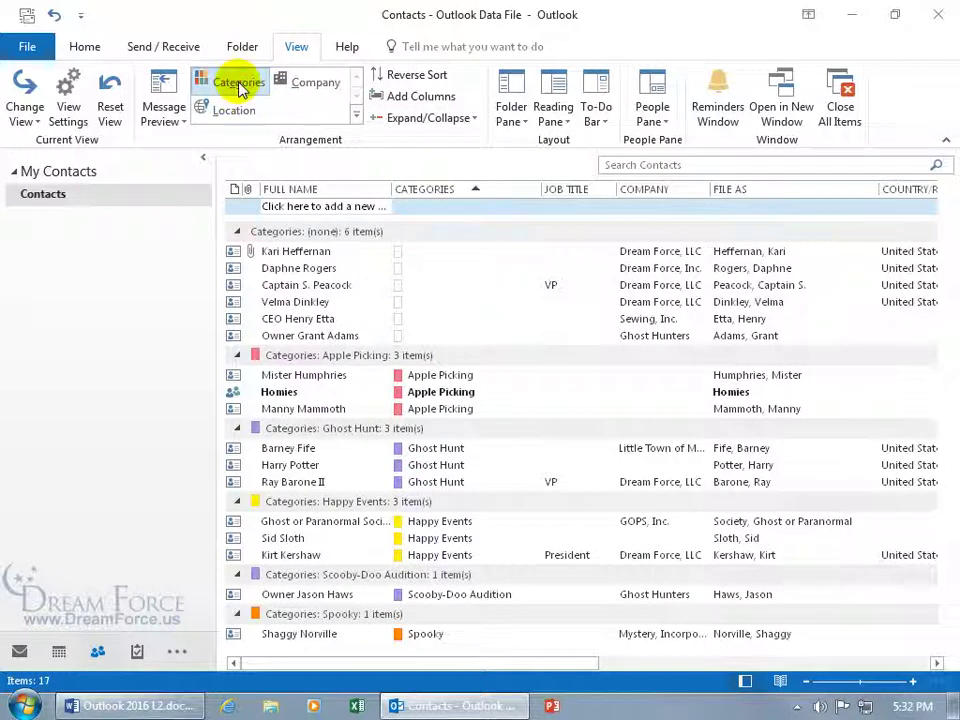
{"action": "left_click", "coordinate": [237, 231]}
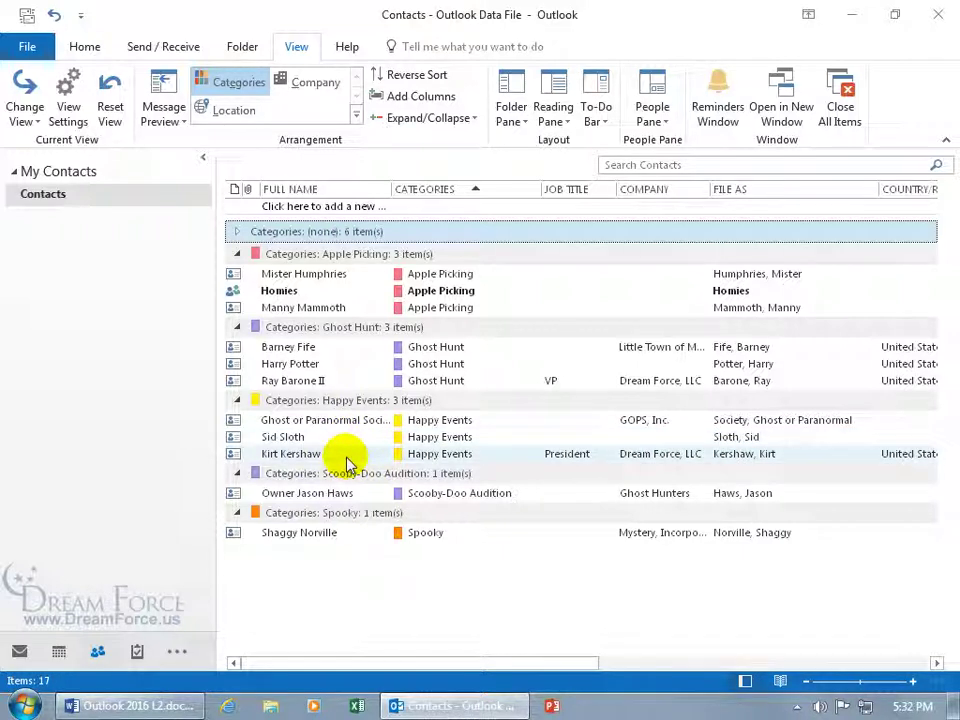
{"action": "left_click", "coordinate": [356, 400]}
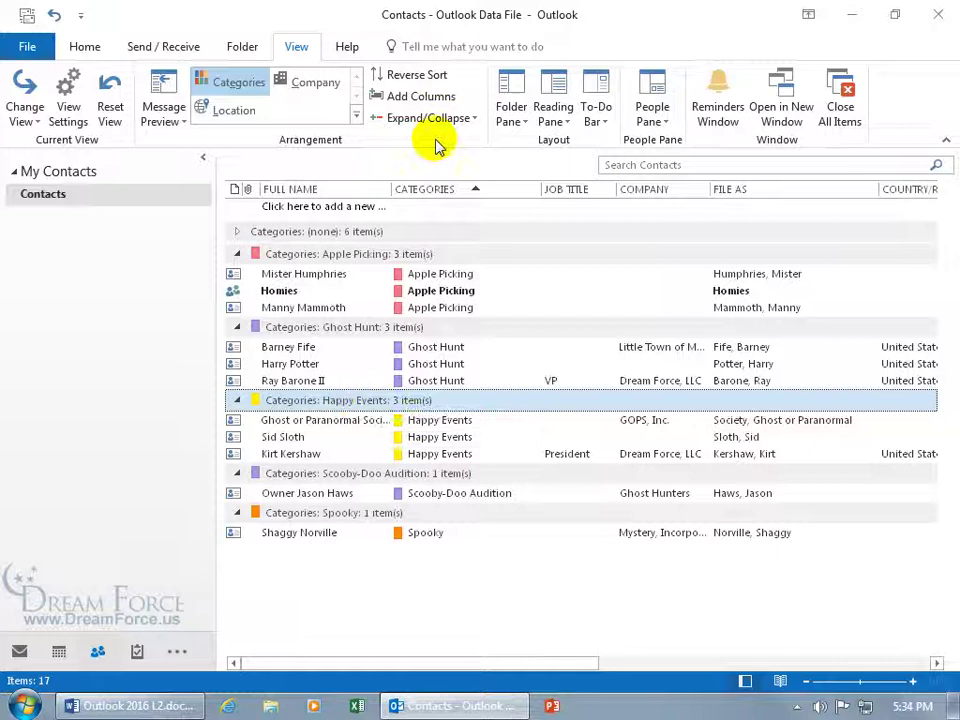
{"action": "left_click", "coordinate": [472, 118]}
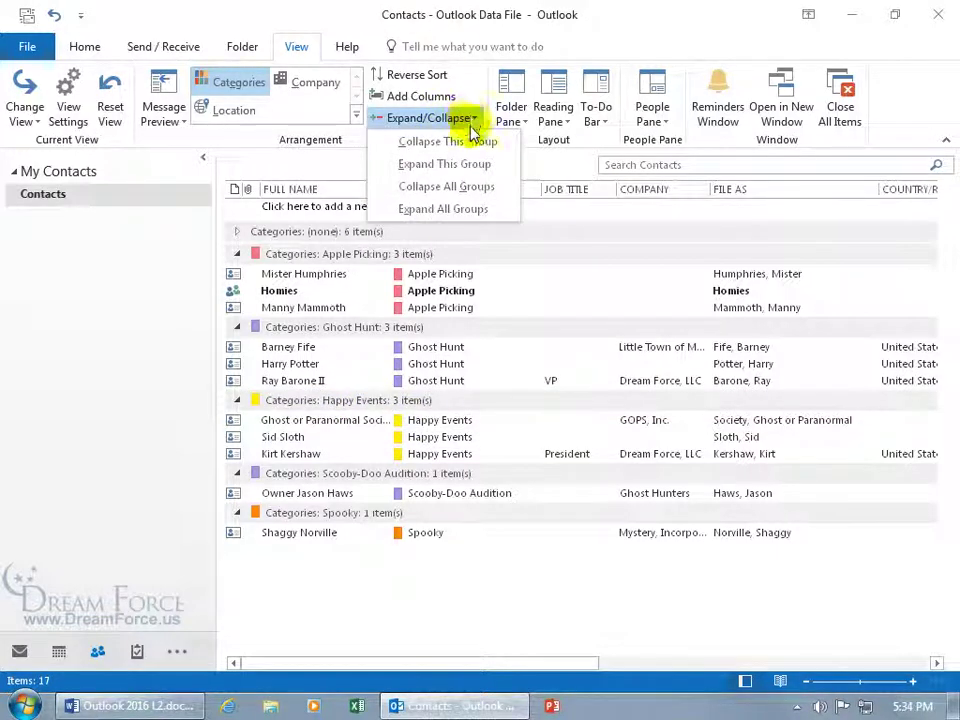
{"action": "left_click", "coordinate": [466, 186]}
Step: Expand Happy Events, then collapse and re-expand all groups via the right-click menu
{"action": "left_click", "coordinate": [239, 300]}
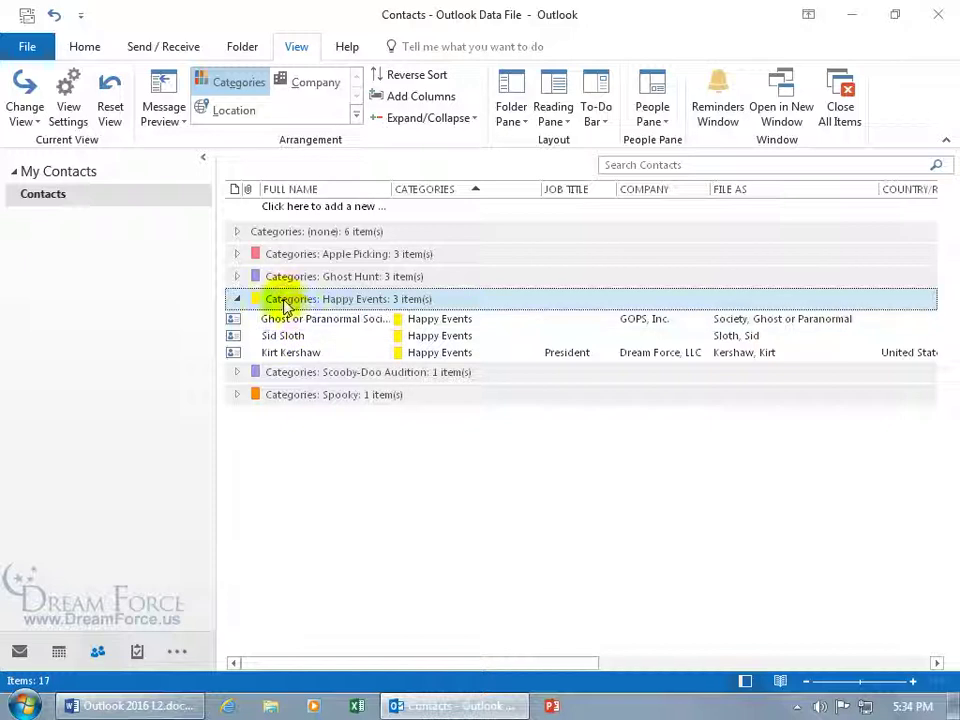
{"action": "right_click", "coordinate": [282, 299]}
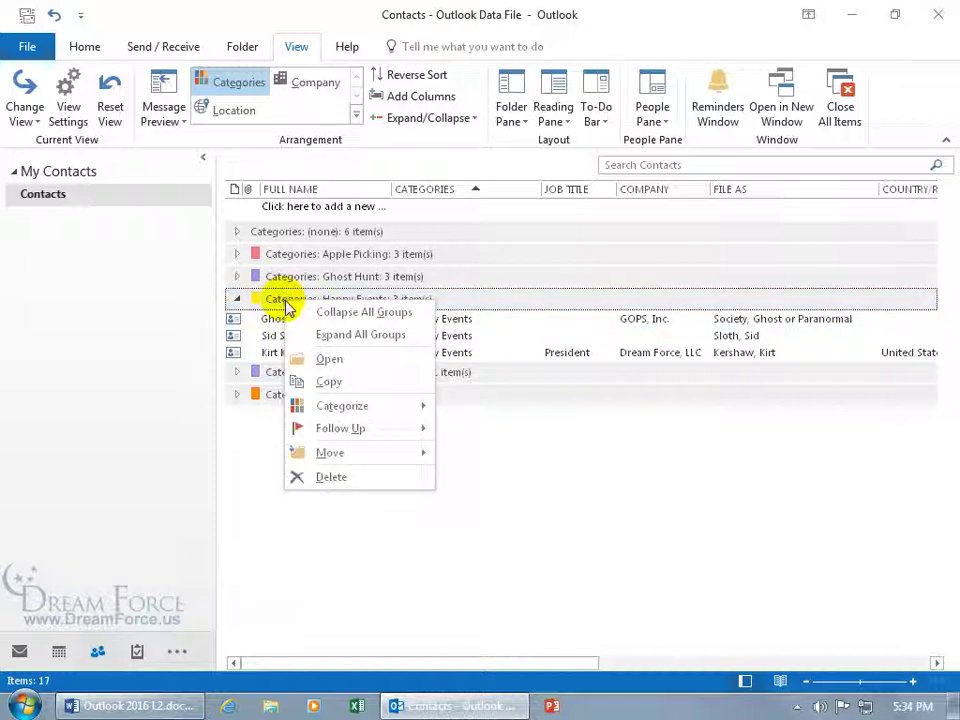
{"action": "left_click", "coordinate": [316, 312]}
{"action": "right_click", "coordinate": [305, 299]}
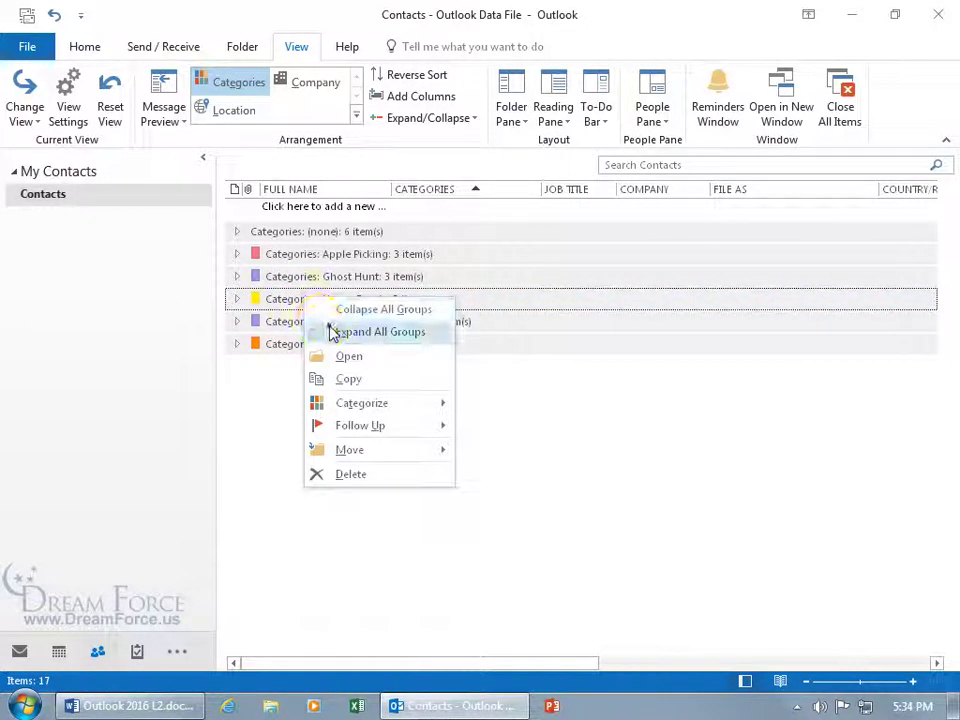
{"action": "left_click", "coordinate": [333, 333]}
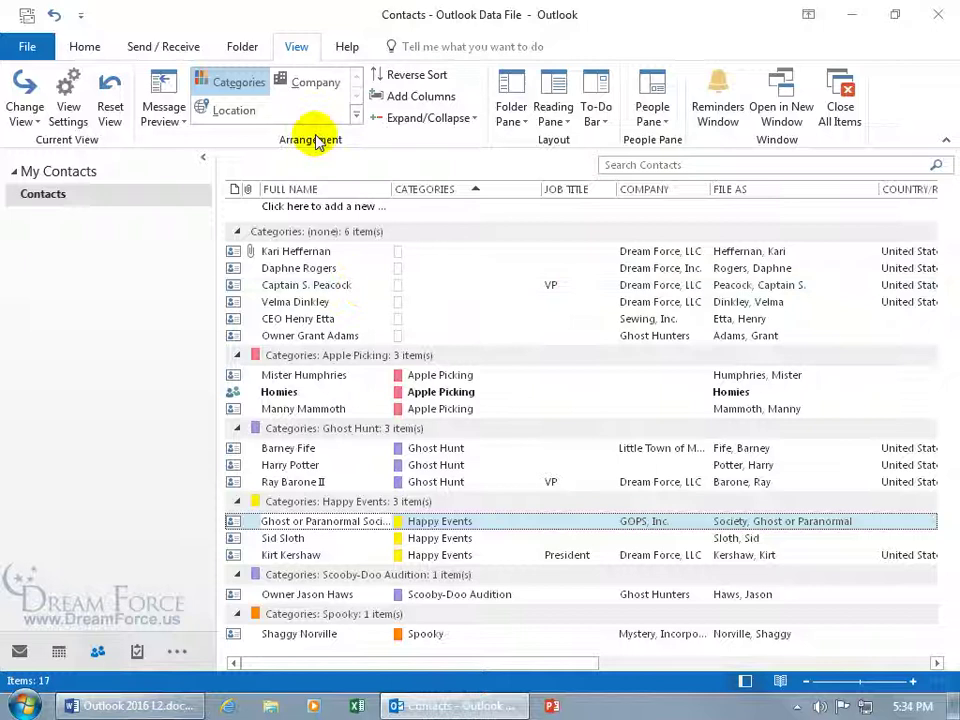
Step: Arrange the contacts by Company and open the Show Columns dialog
{"action": "left_click", "coordinate": [314, 84]}
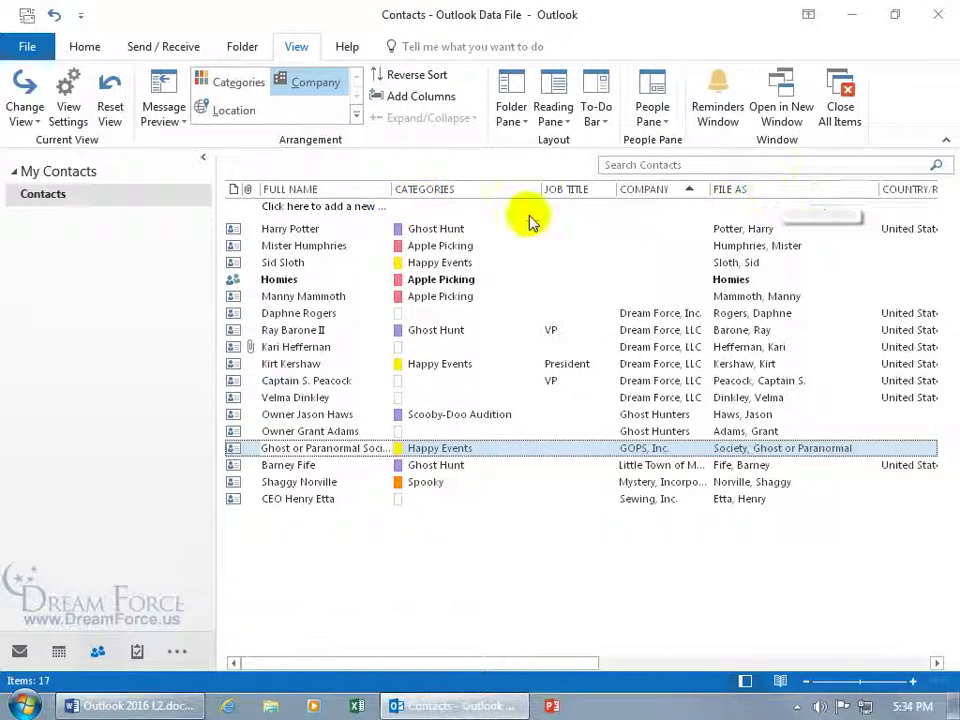
{"action": "left_click", "coordinate": [437, 103]}
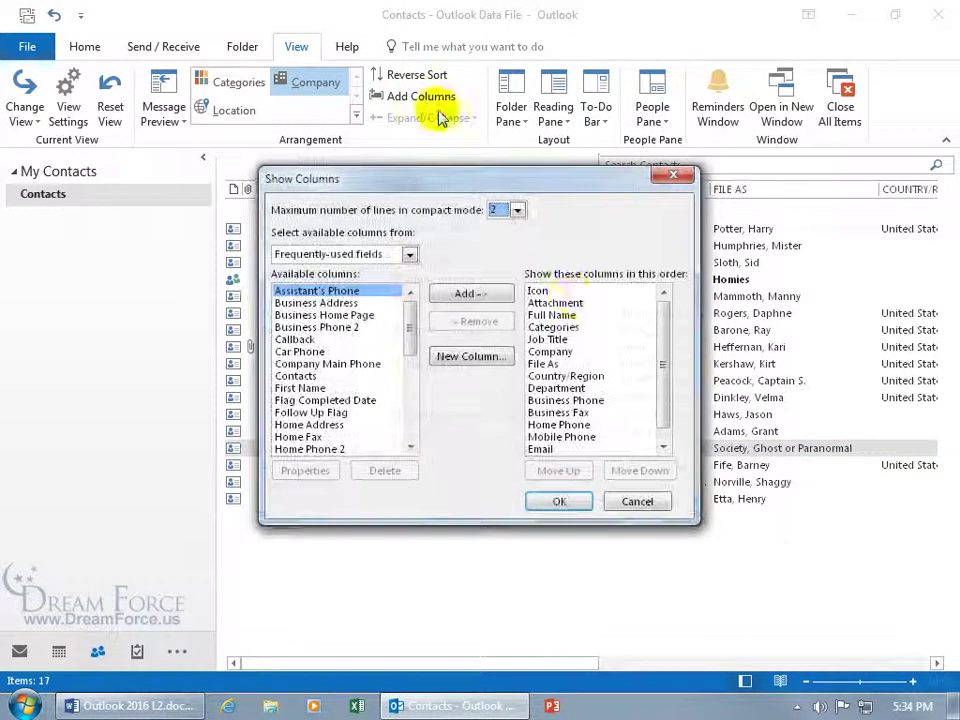